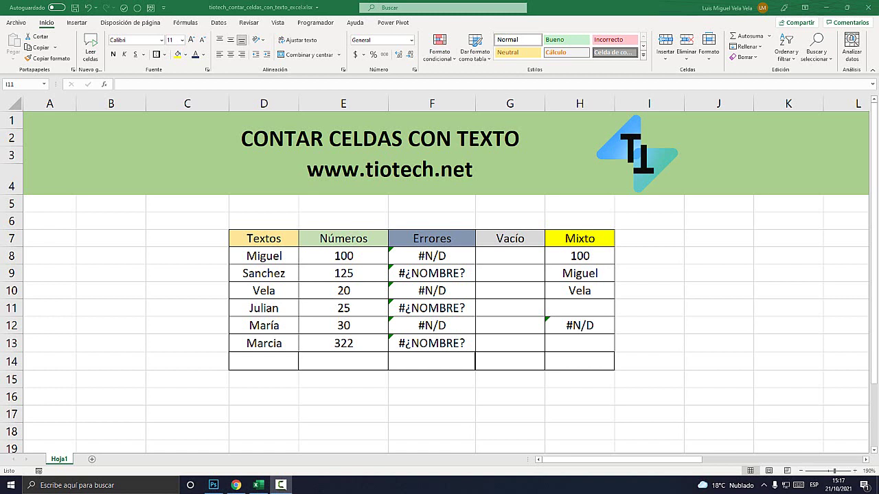
- Select the sample table, then the Textos, Números, Errores, Vacío and Mixto columns in turn
left_click(187, 256)
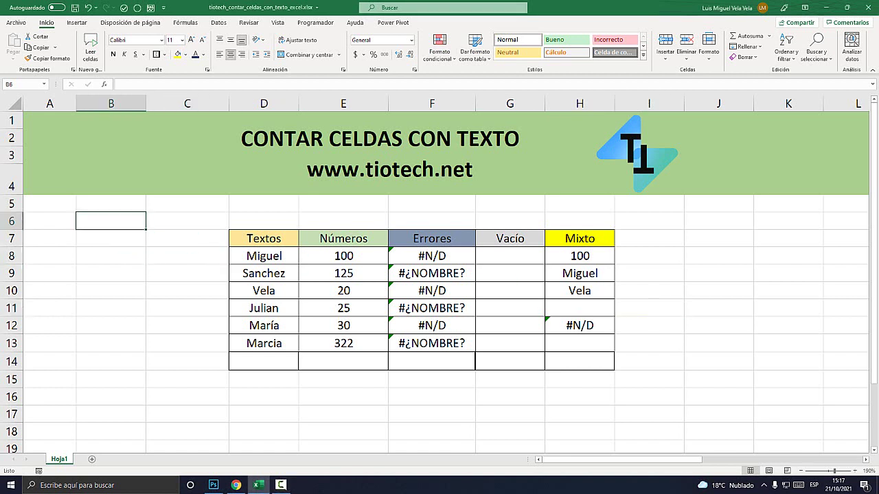
left_click_drag(263, 238, 579, 361)
left_click(649, 308)
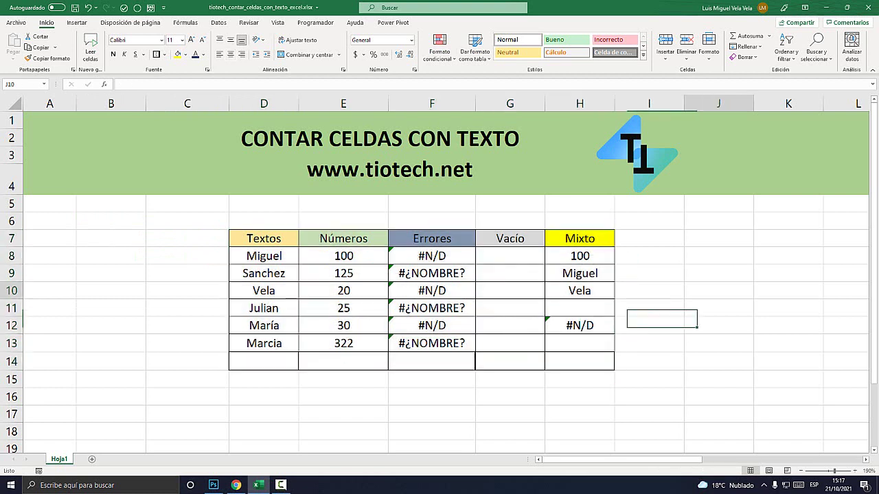
left_click(719, 274)
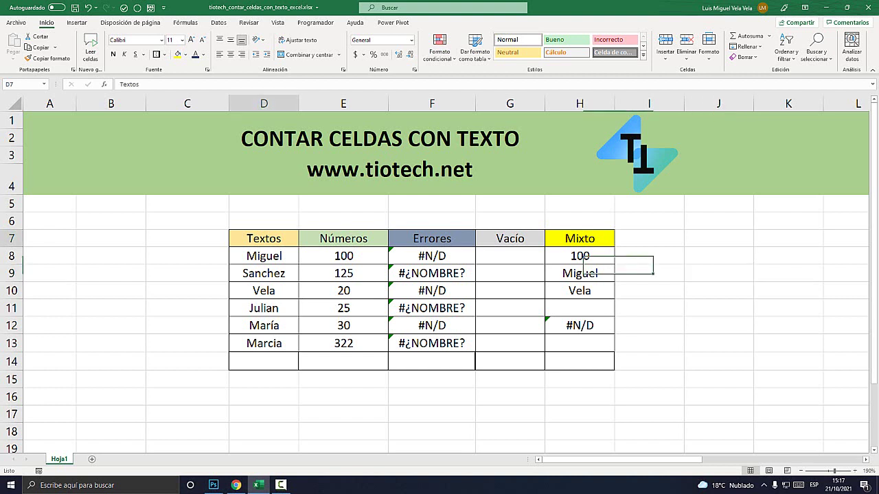
left_click_drag(263, 238, 264, 343)
left_click_drag(343, 239, 343, 343)
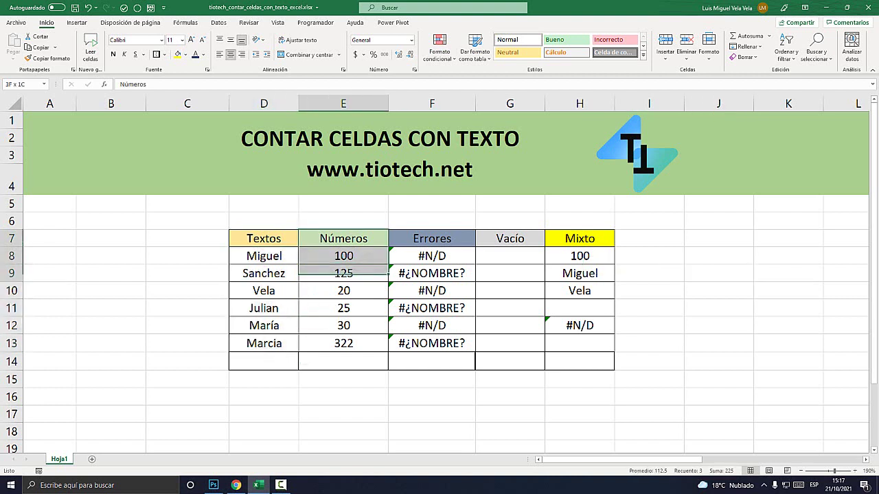
left_click_drag(432, 238, 432, 344)
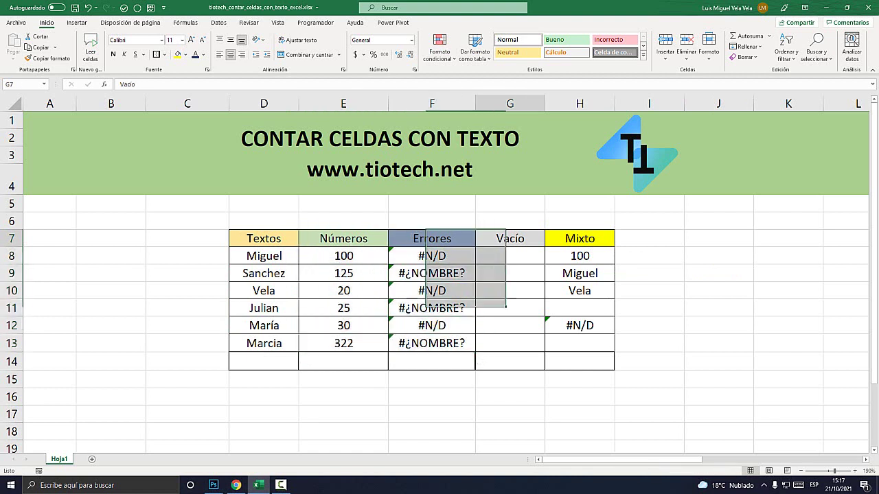
left_click_drag(510, 255, 510, 344)
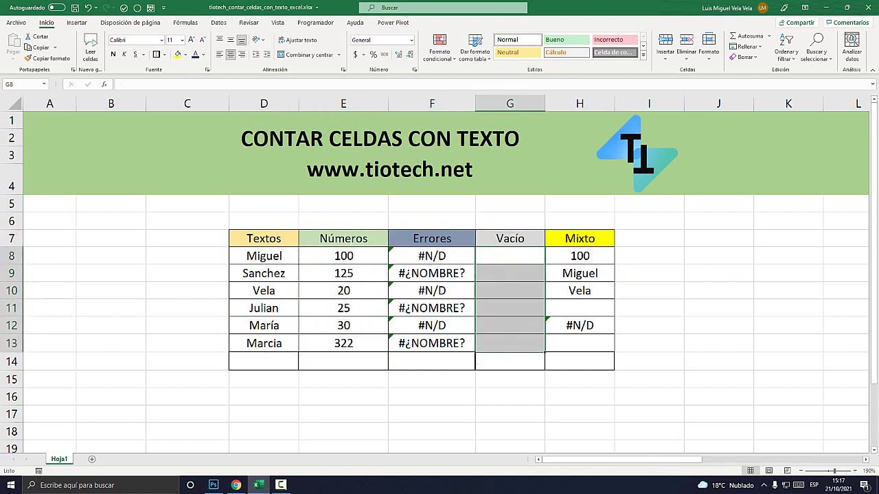
left_click(580, 238)
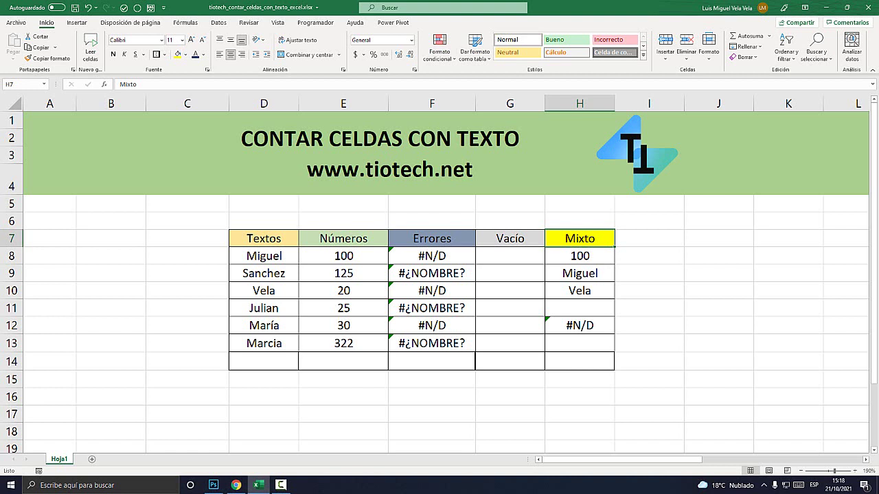
- Enter =CONTAR.SI(H8:H13;"*") in B8 to count Mixto's text cells, returning 2
left_click(111, 256)
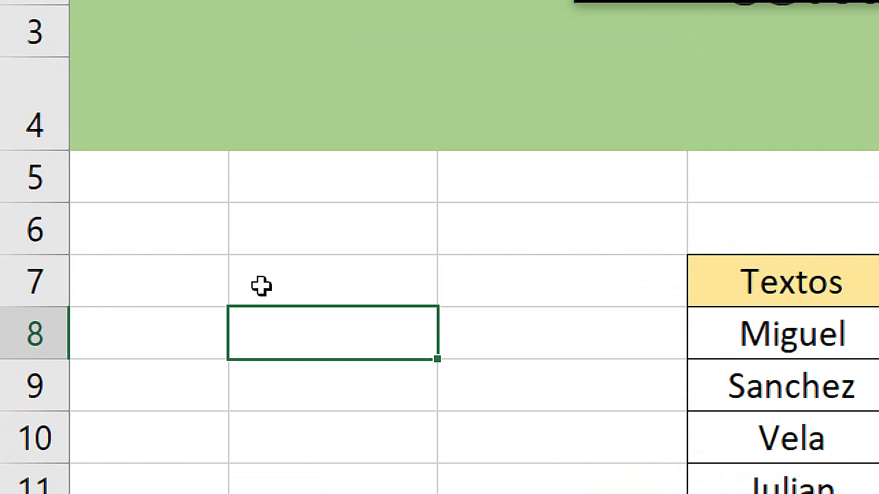
key("F2")
type("=")
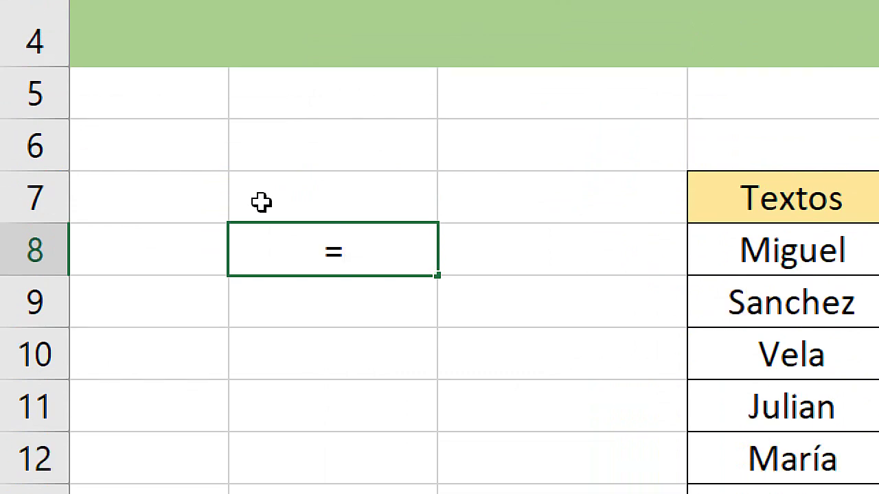
type("CONTAR.S")
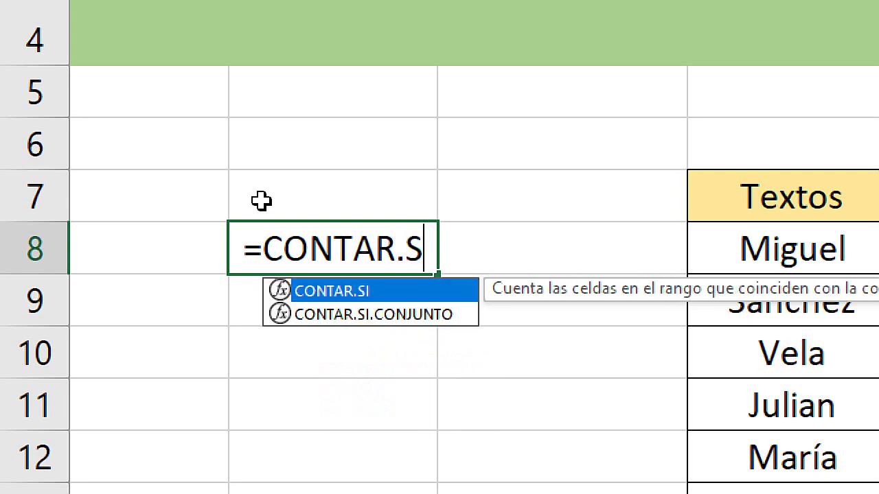
type("I(")
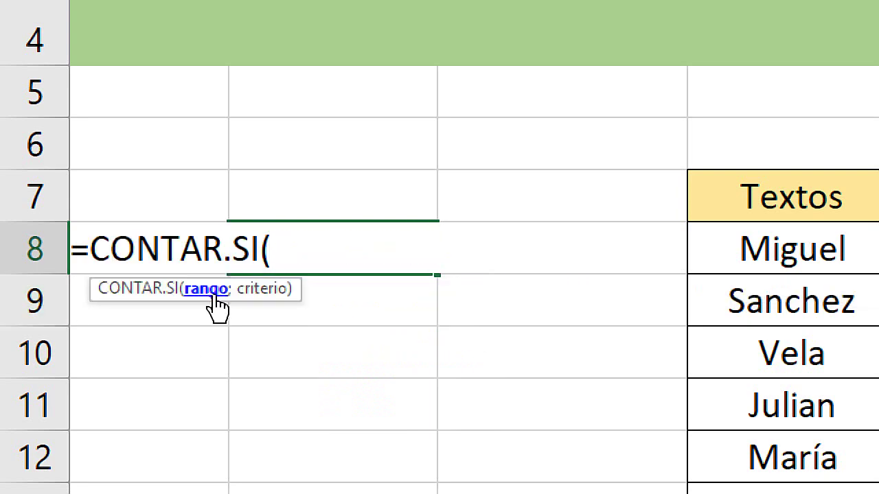
key("super+Escape")
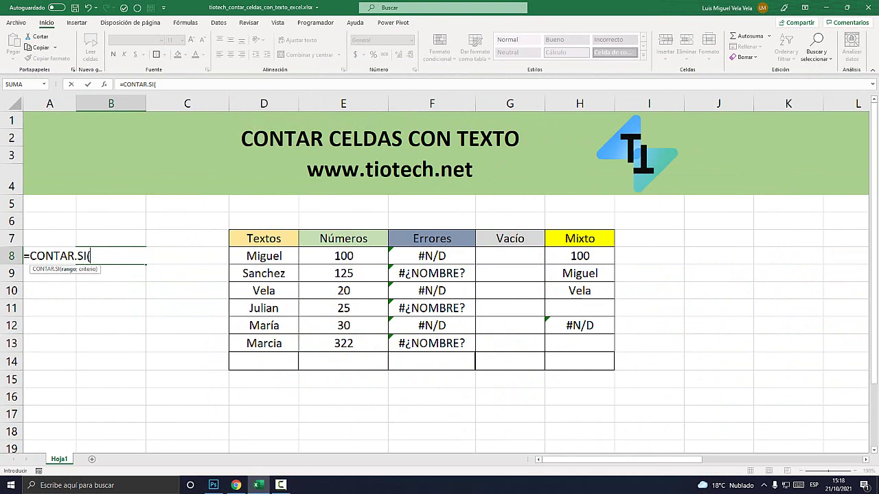
key("super+plus")
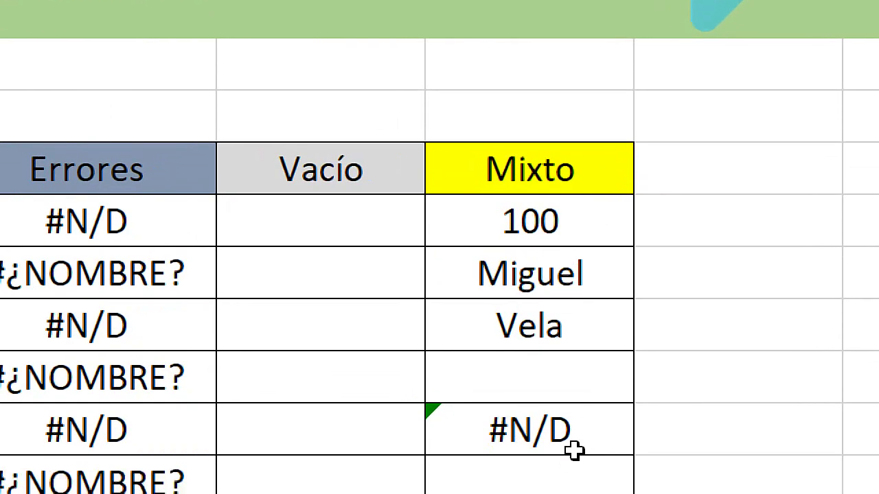
left_click_drag(536, 121, 542, 371)
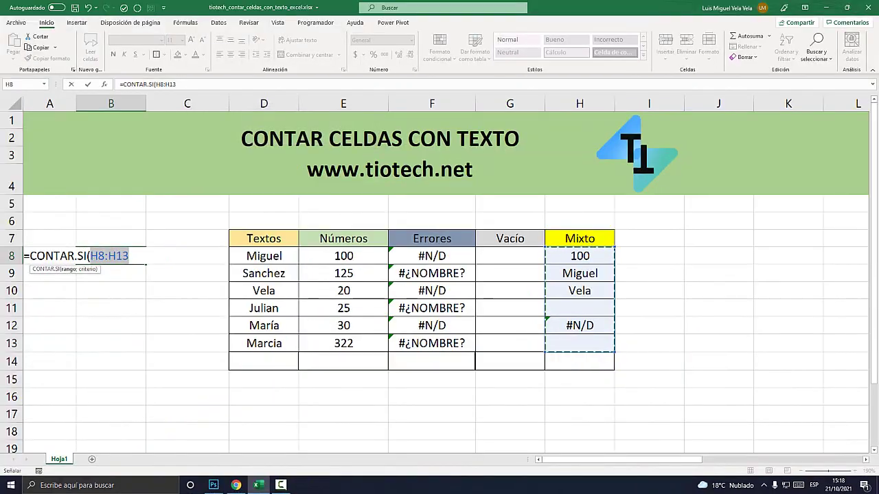
key("F2")
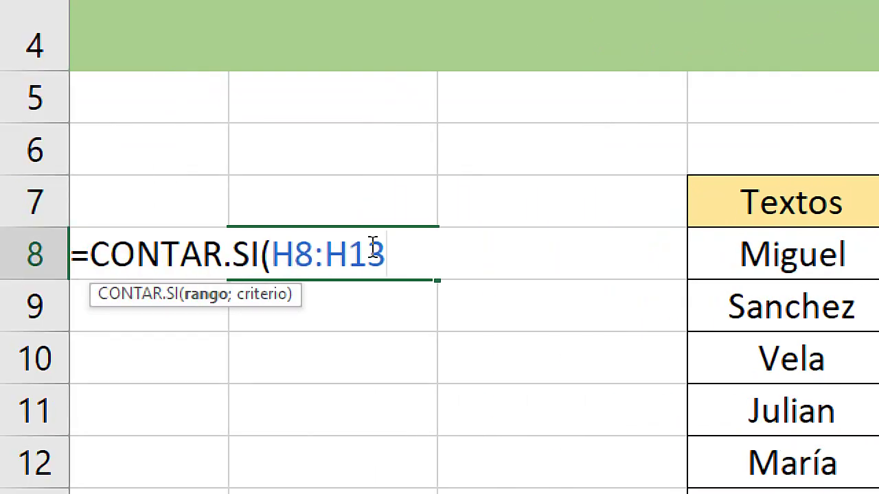
type(";")
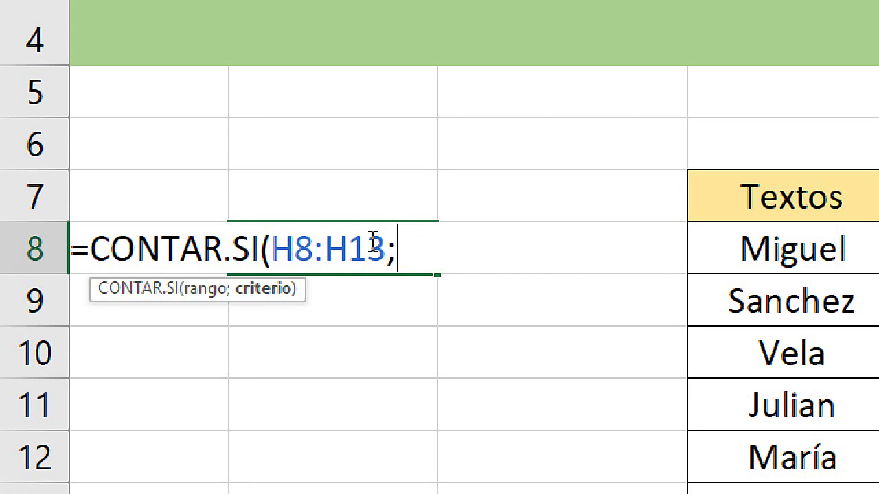
type("\"")
type("\"")
type("*")
left_click(450, 246)
type(")")
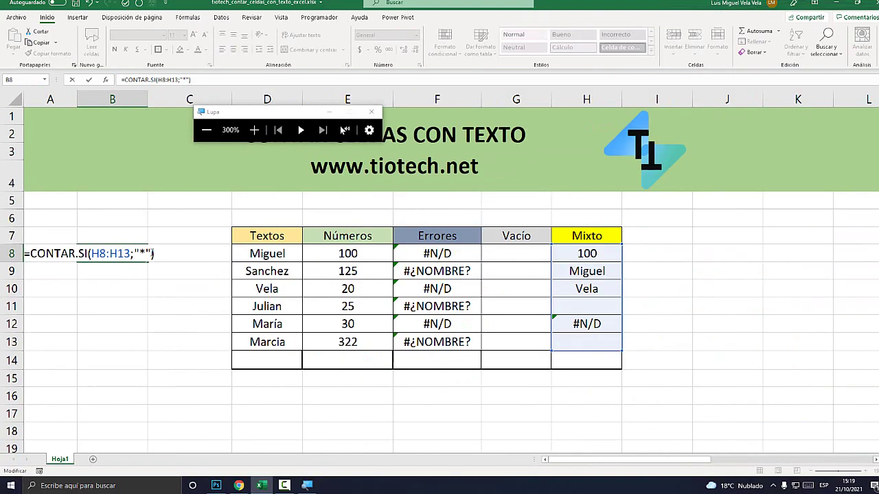
key("Return")
left_click(110, 256)
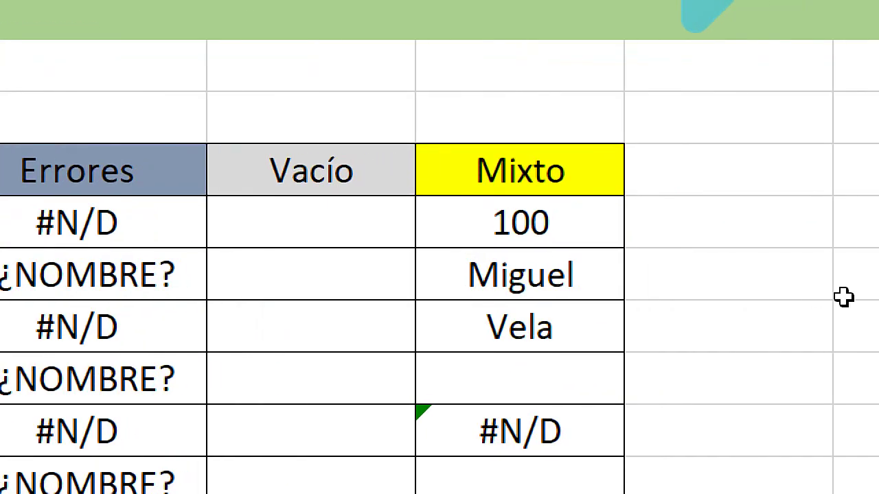
- Type 'El Tío Tech' into the empty Mixto cell below #N/D
left_click(576, 272)
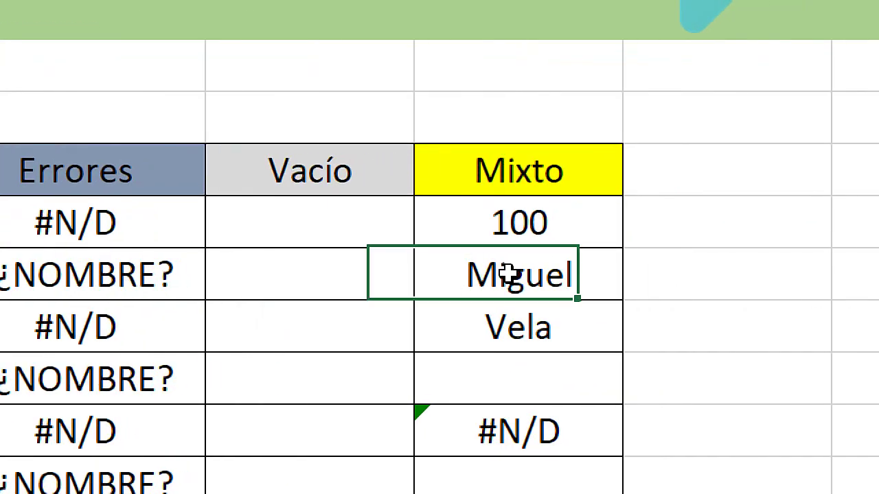
left_click(521, 327)
left_click(508, 342)
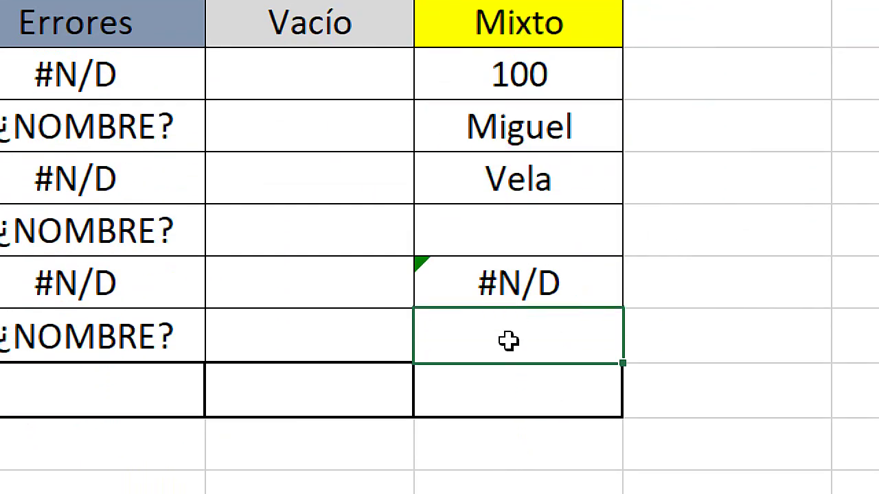
type("El ")
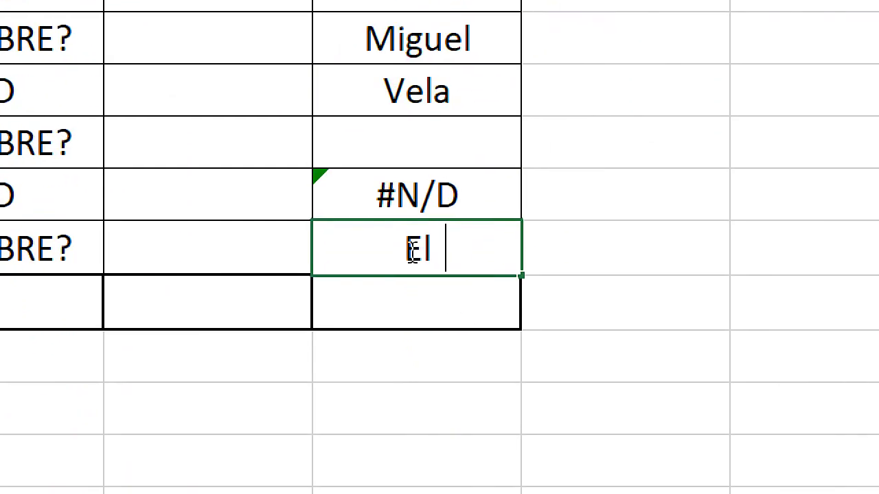
type("Tío Tech")
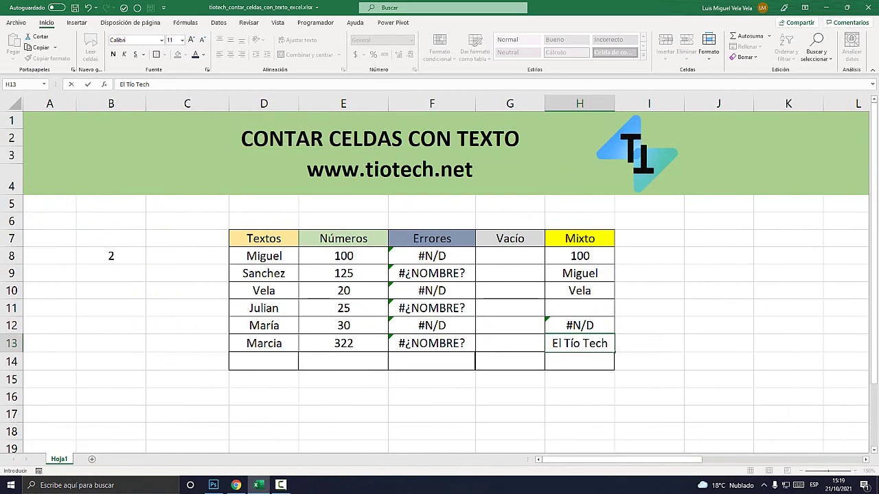
key("Return")
- Make the count in B8 bold and larger
left_click(111, 256)
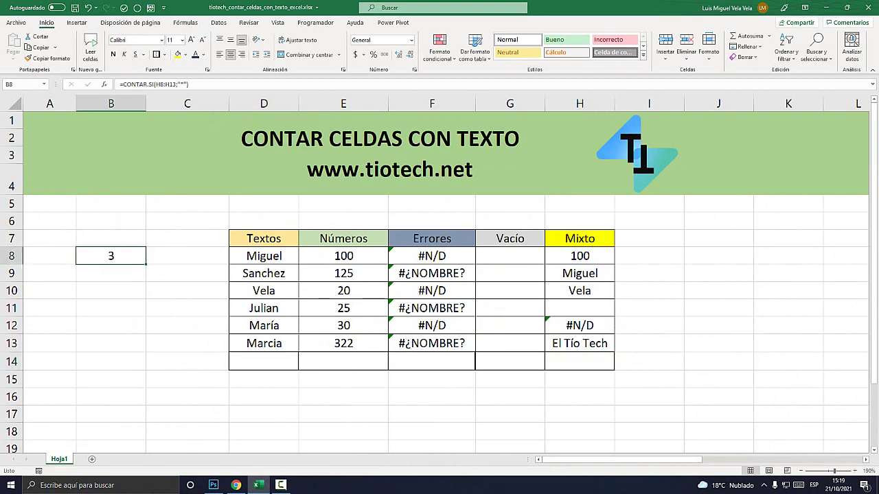
left_click(113, 54)
left_click(192, 39)
left_click(191, 39)
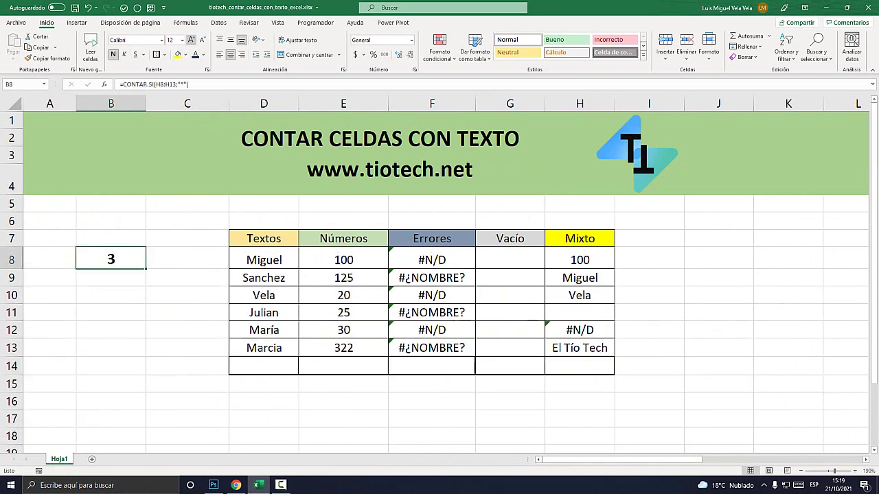
left_click(191, 39)
left_click(192, 39)
left_click(192, 39)
- Enter test text 'dsfahfg' in H11, then clear H11 and H13
left_click(579, 333)
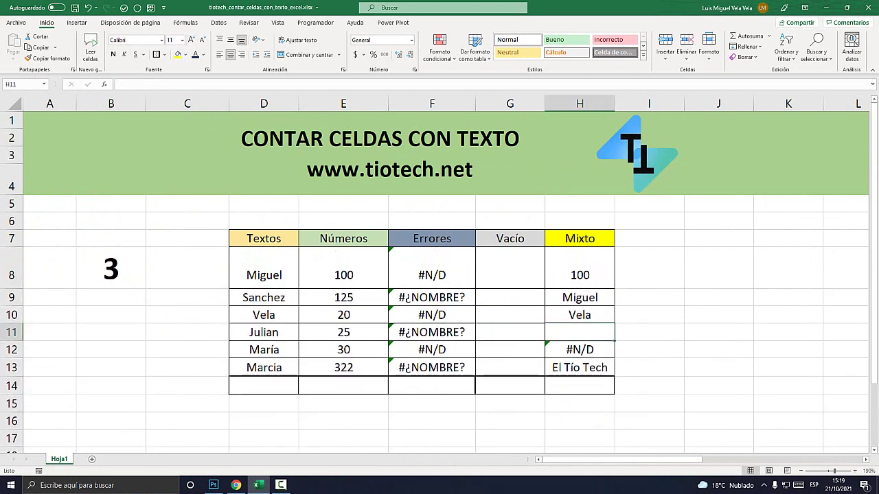
type("dsfahfg")
key("Return")
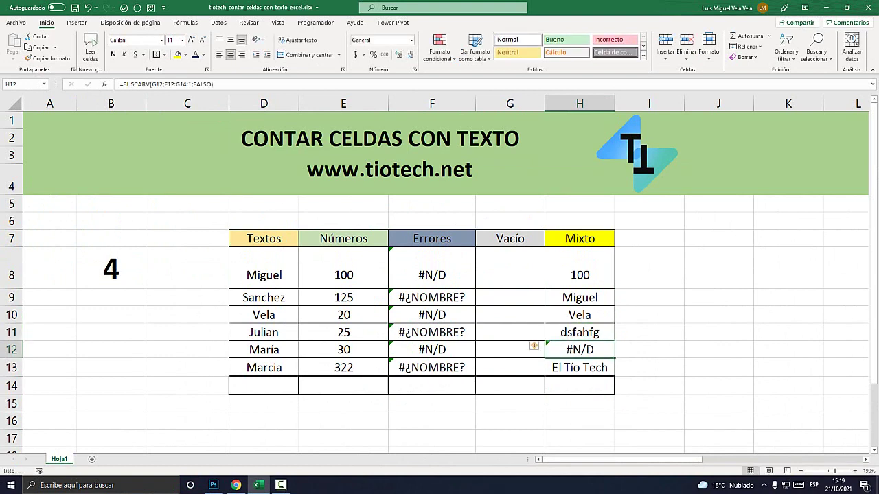
left_click(579, 333)
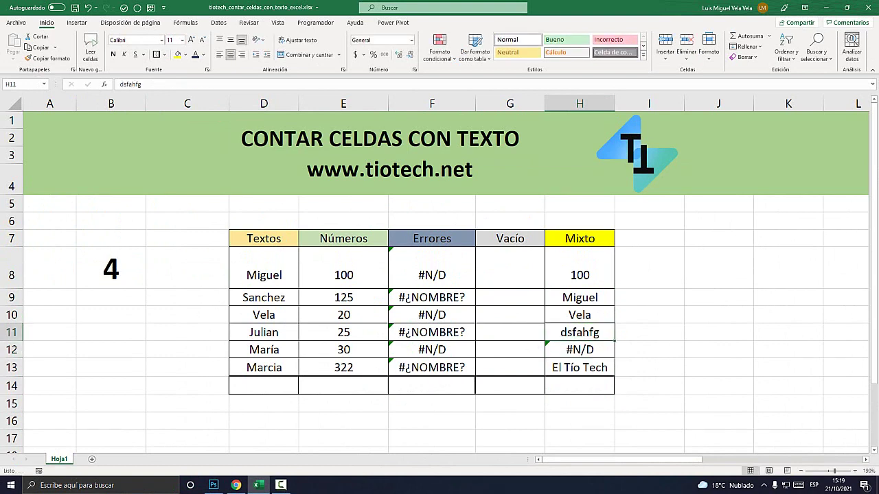
key("Delete")
left_click(579, 367)
key("Delete")
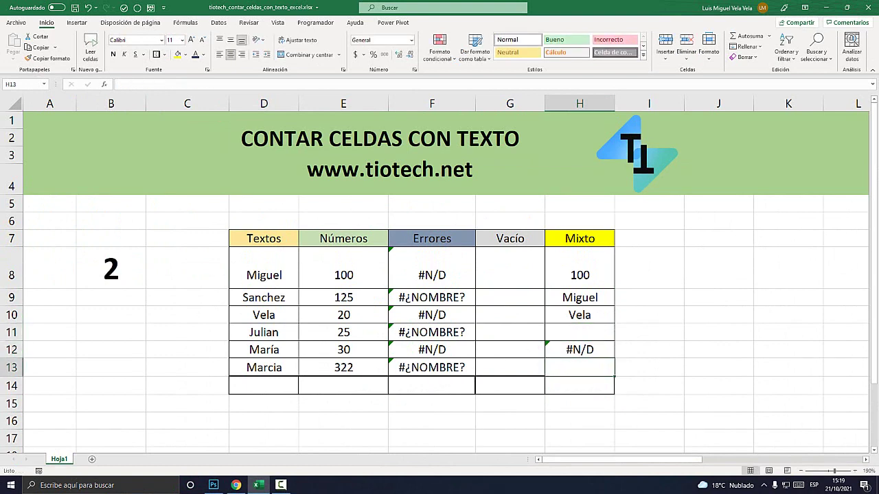
- Put 'Luis 123' in H11, check B8's CONTAR.SI formula, then clear H11 again
left_click(579, 332)
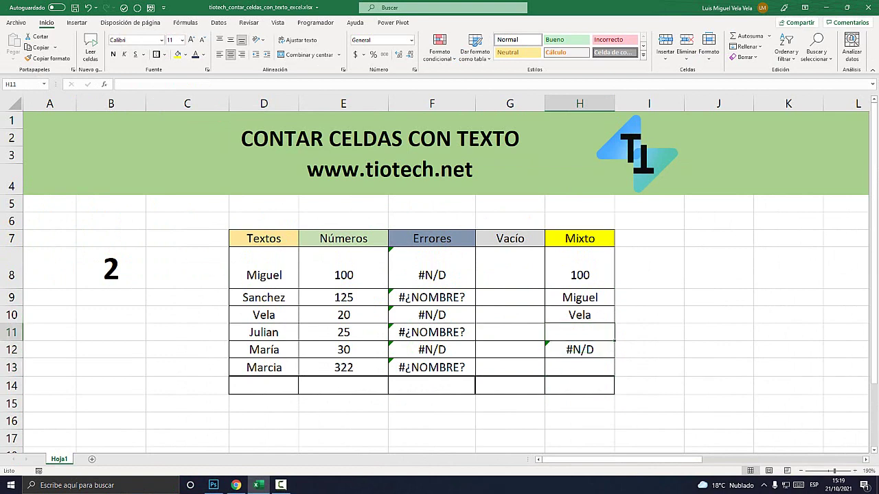
type("Luis 1")
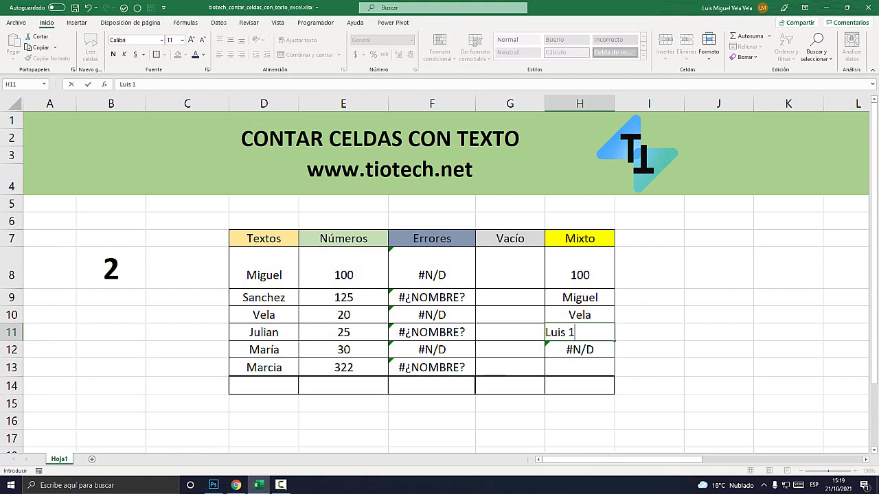
type("23")
key("Return")
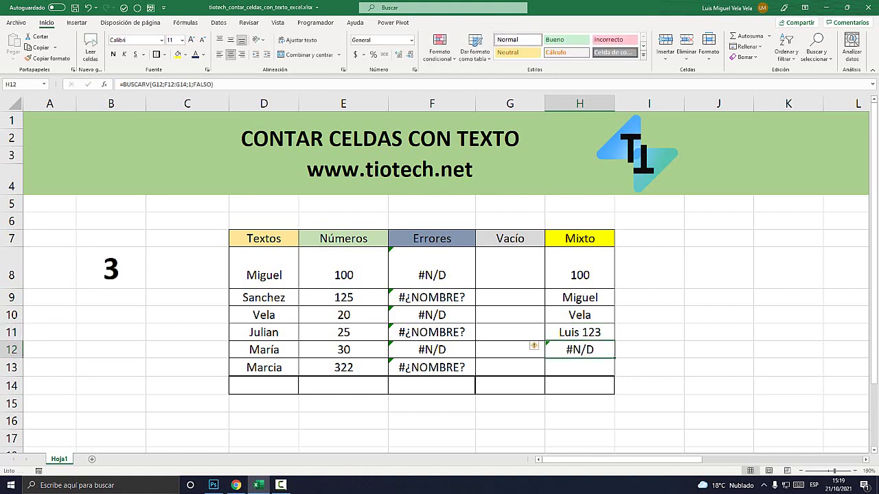
left_click(186, 268)
left_click(111, 268)
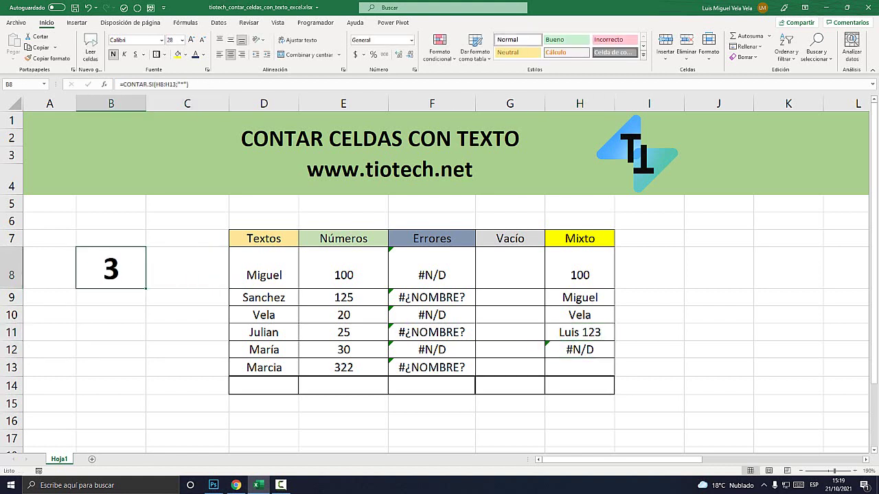
left_click(579, 333)
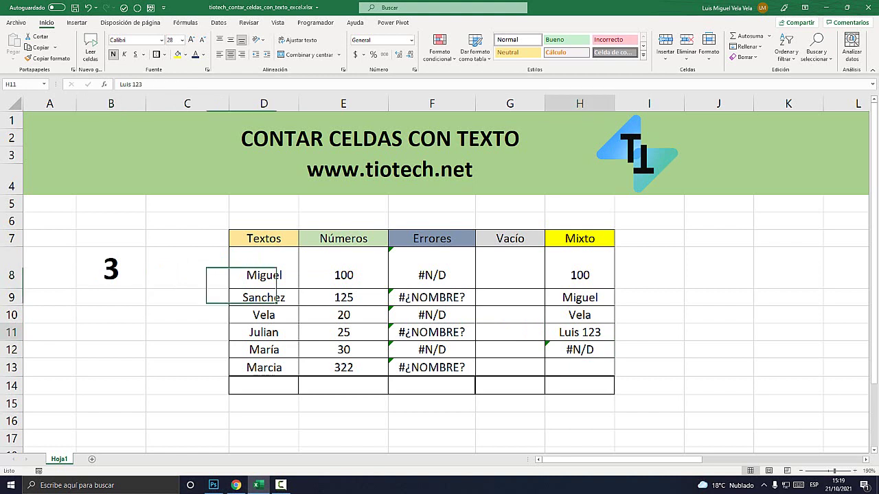
key("Delete")
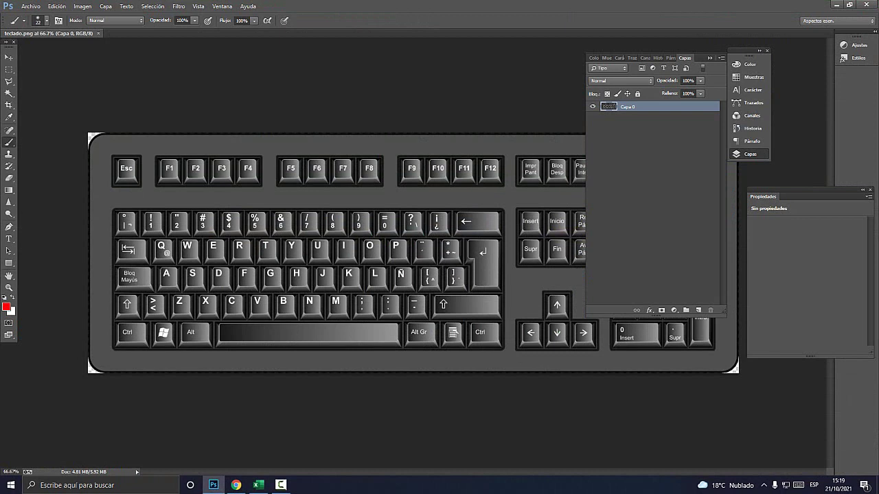
- Paint a red loop around the keyboard image's space bar, then return to Excel
left_click_drag(389, 316, 285, 353)
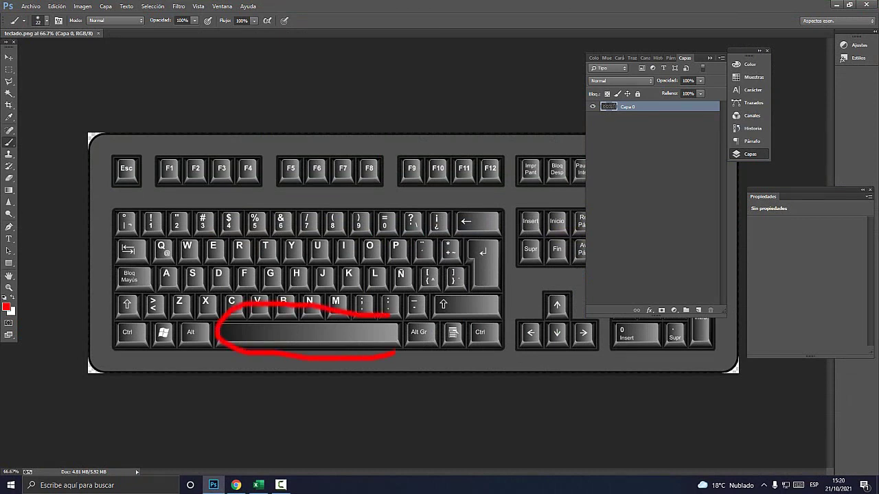
left_click_drag(395, 352, 388, 318)
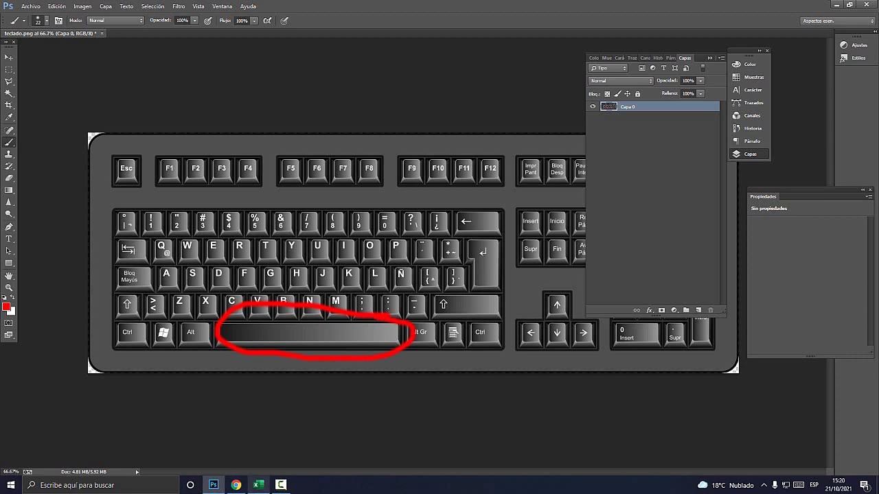
left_click(258, 485)
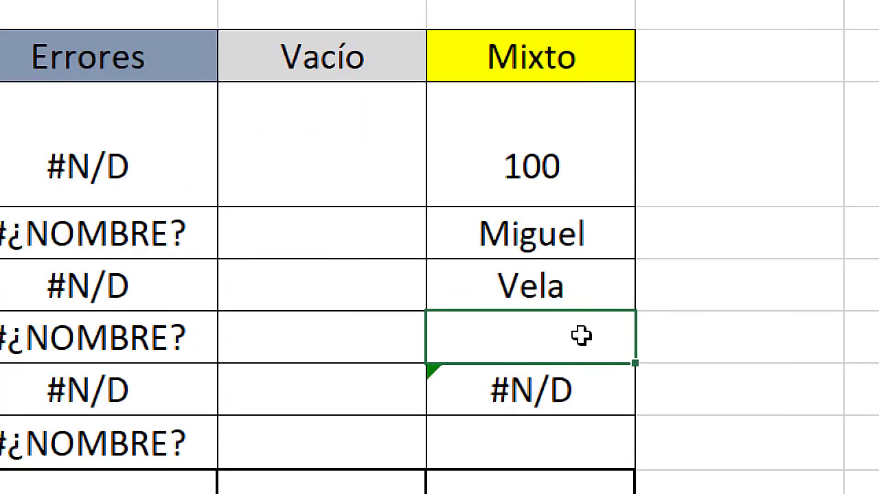
- Enter an invisible space in H11 so B8's text count rises to 3
double_click(582, 336)
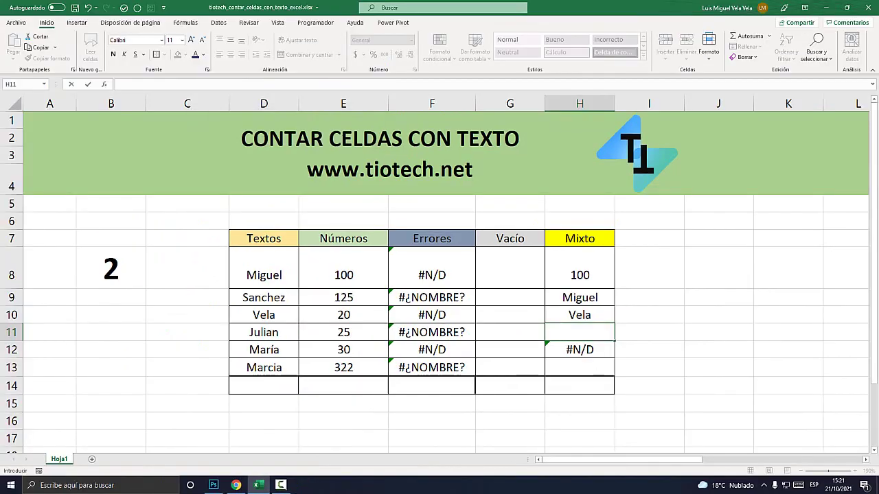
key("Return")
left_click(110, 268)
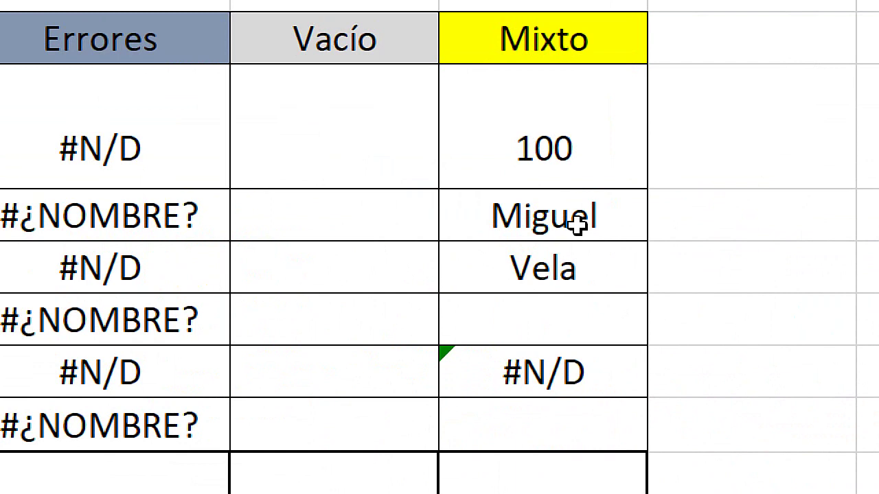
- Reveal the hidden space inside H11, then delete the count formula from B8
left_click(590, 299)
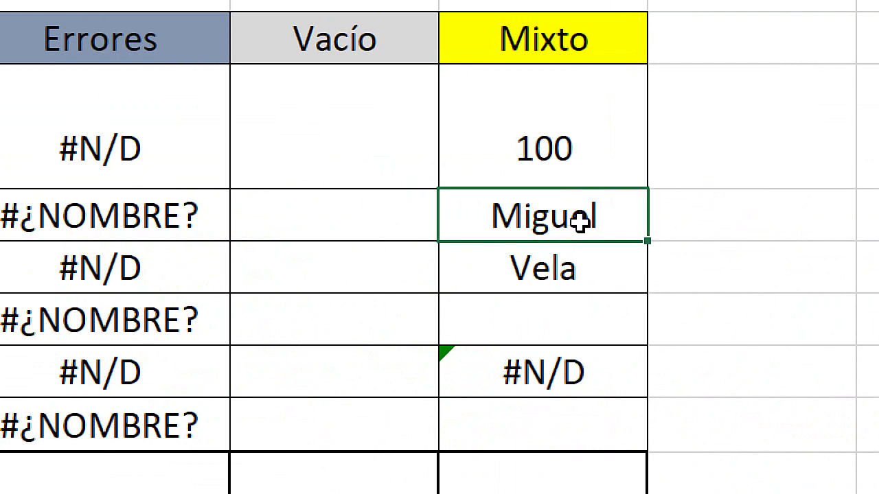
left_click(585, 276)
double_click(566, 170)
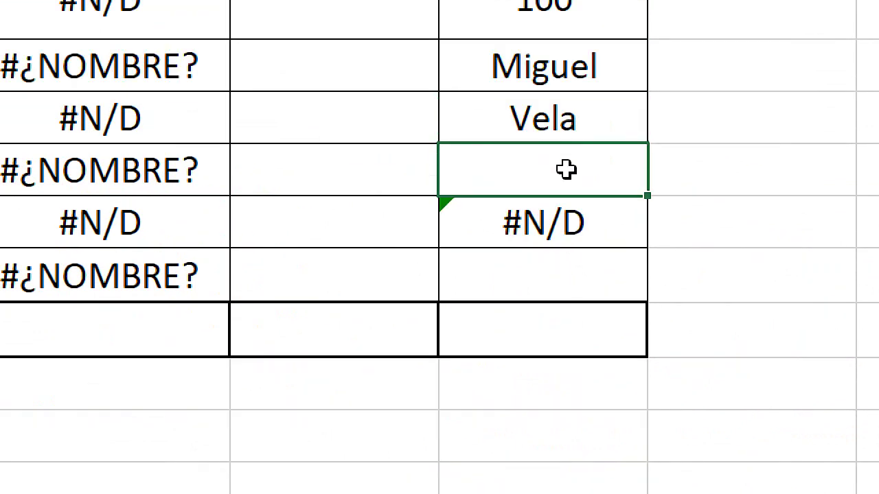
left_click_drag(611, 171, 444, 184)
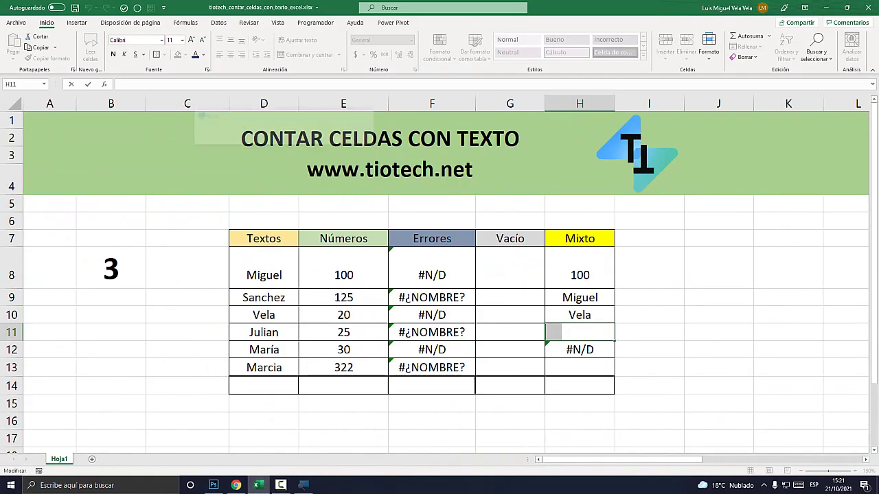
left_click(110, 268)
key("Delete")
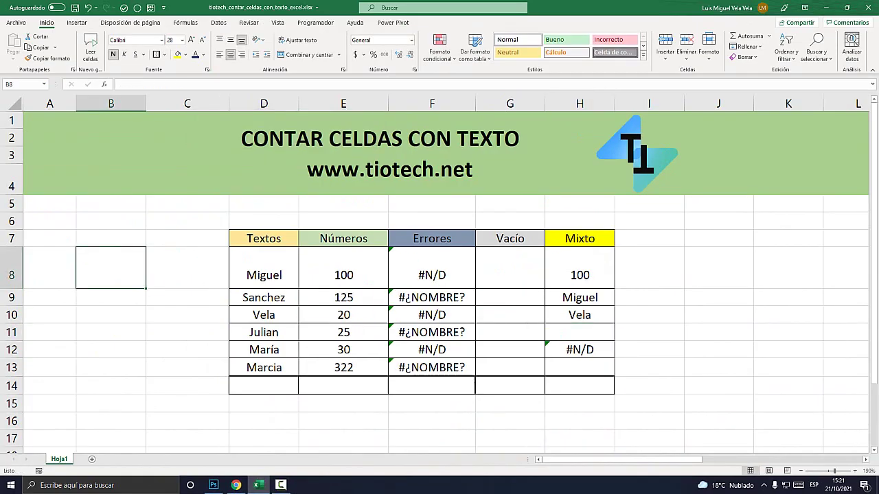
left_click_drag(264, 272, 579, 368)
left_click(110, 268)
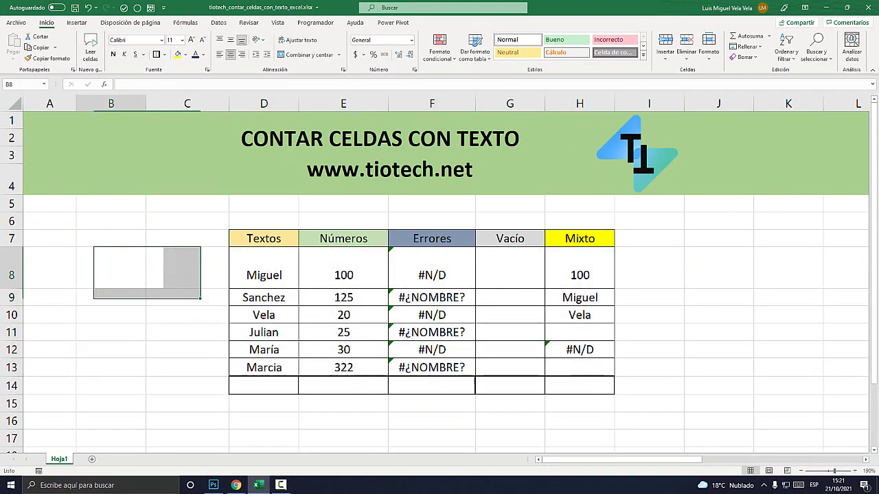
type("=")
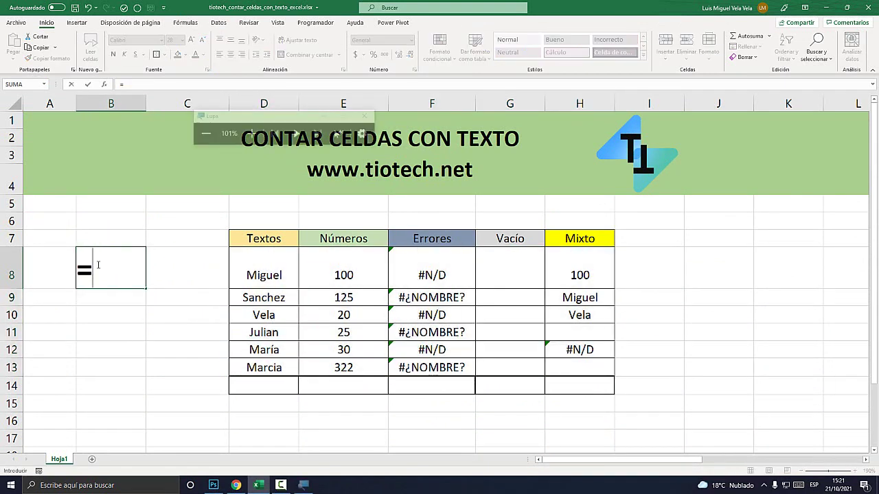
type("contar.s")
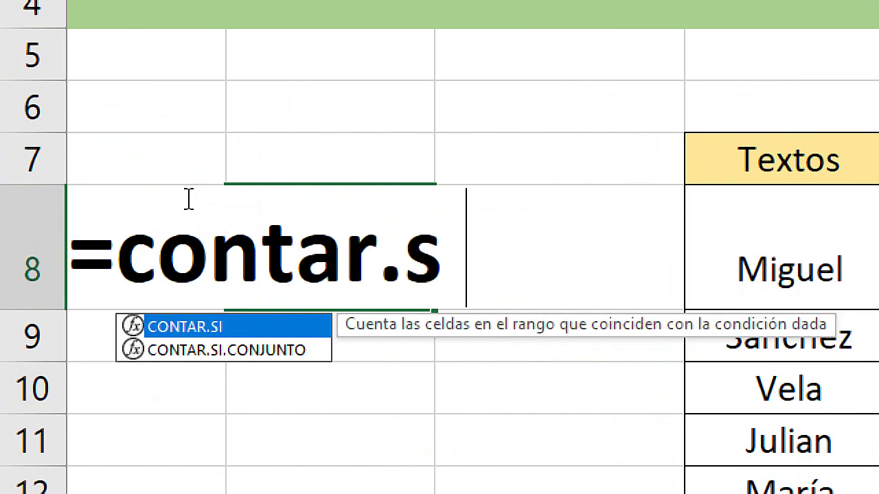
type("i")
key("Tab")
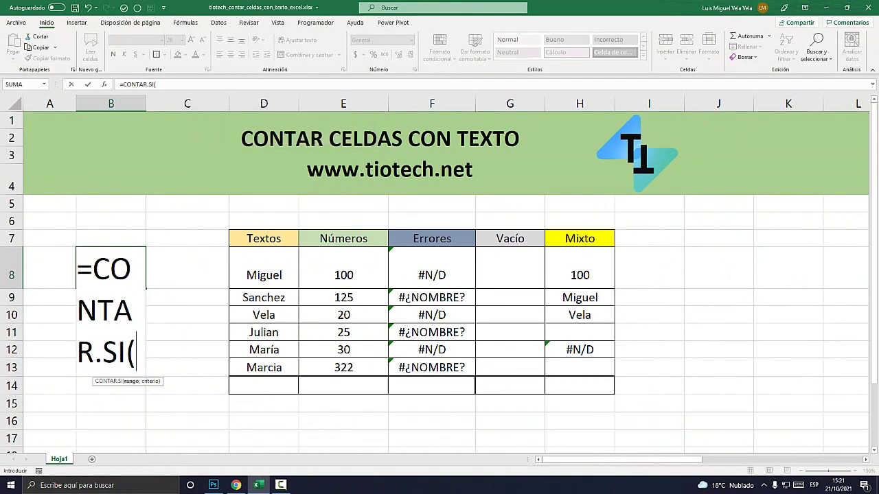
mouse_move(264, 271)
left_mouse_down()
mouse_move(616, 359)
mouse_move(604, 370)
left_mouse_up()
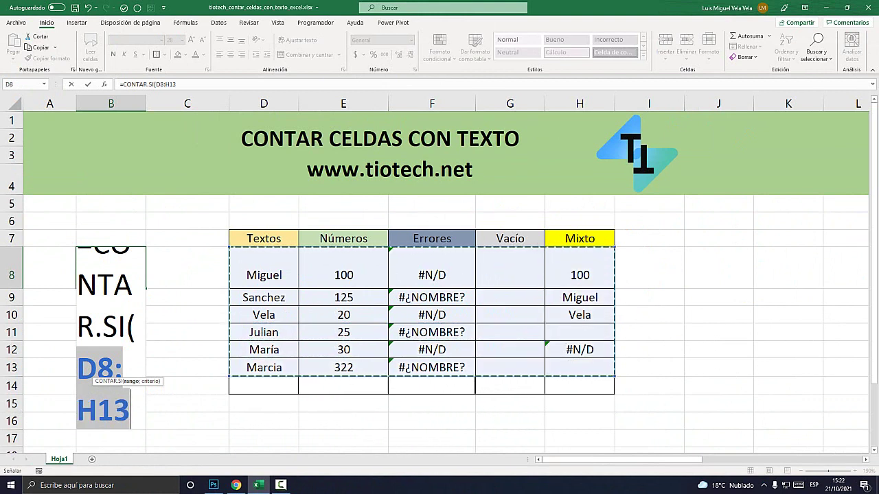
key("super+plus")
key("Escape")
key("super+Escape")
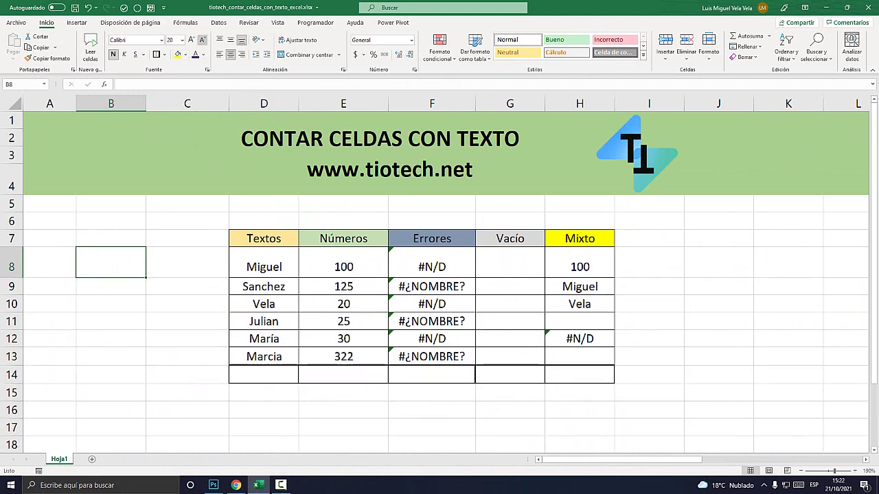
- Undo B8's font change and enter =CONTAR.SI(D8:H13;"*") there, returning 9
key("ctrl+z")
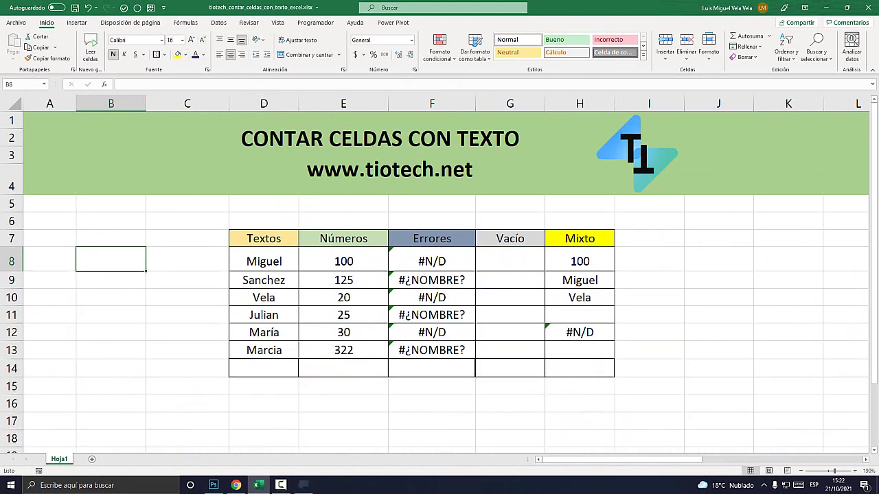
key("super+plus")
type("=")
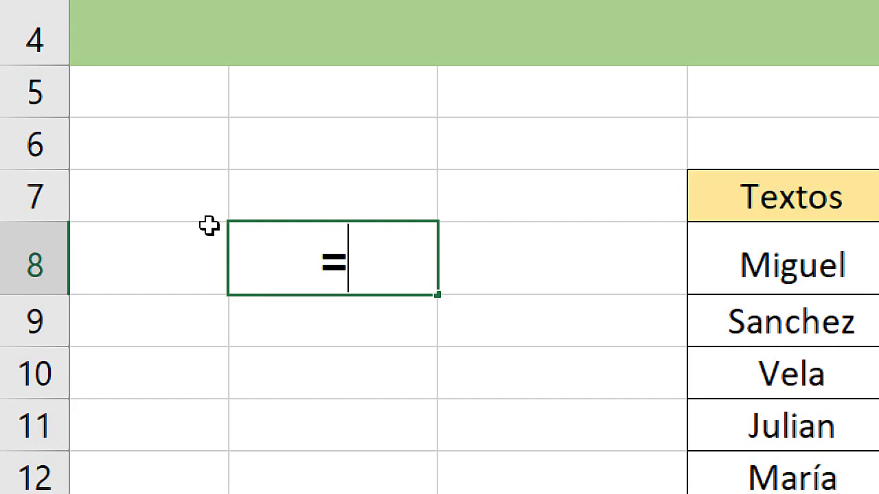
type("contar.si")
key("Tab")
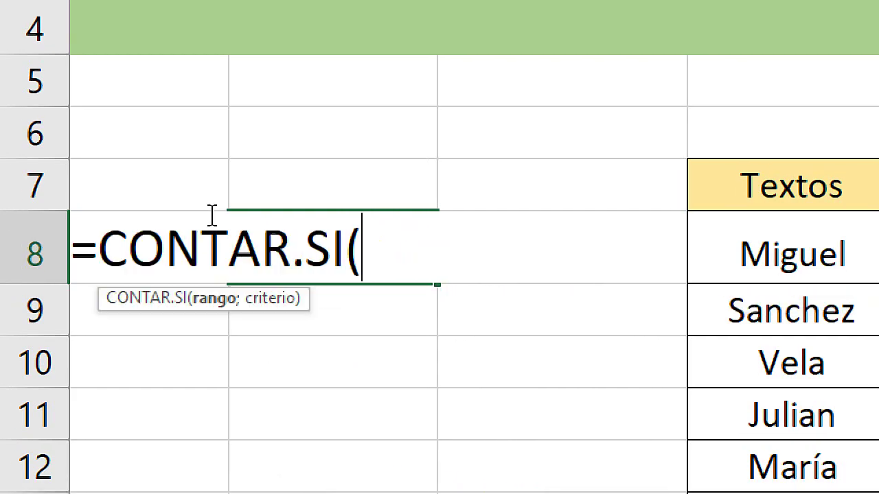
key("super+Escape")
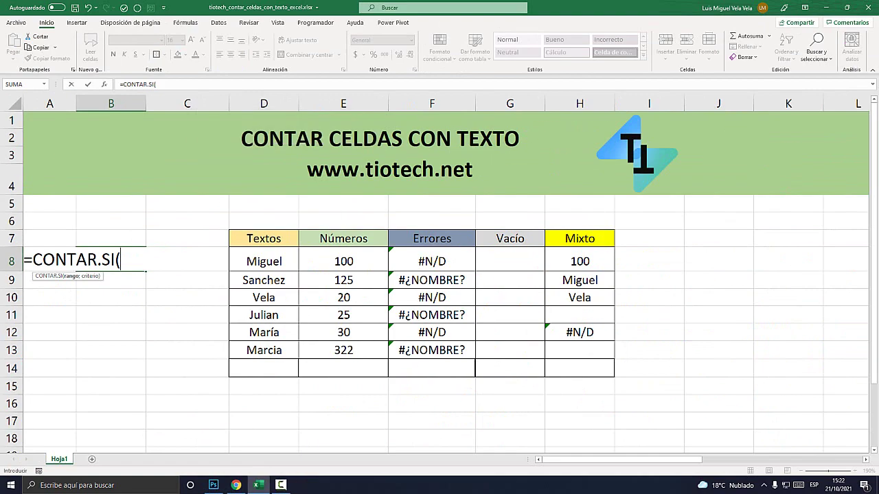
left_click_drag(263, 261, 597, 350)
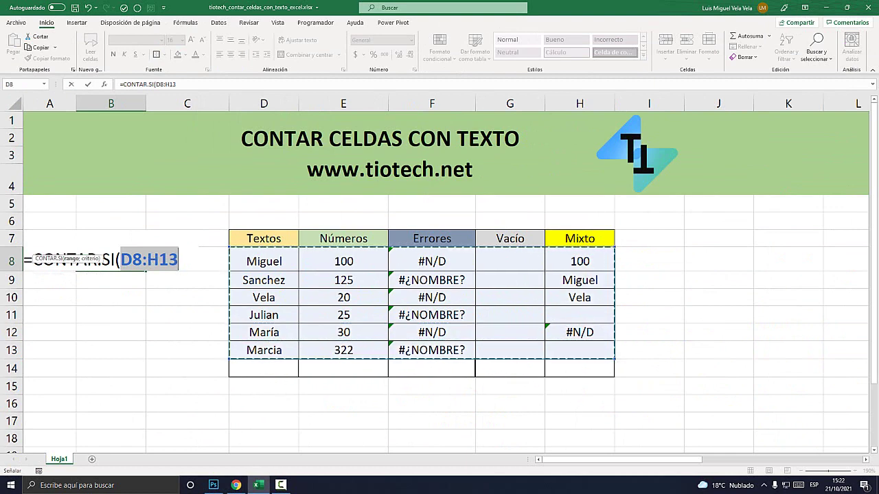
key("F2")
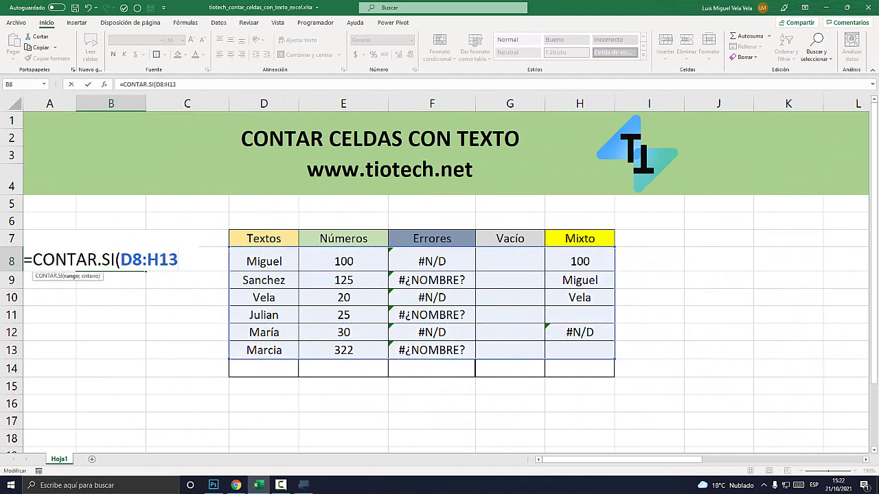
key("super+plus")
type(";")
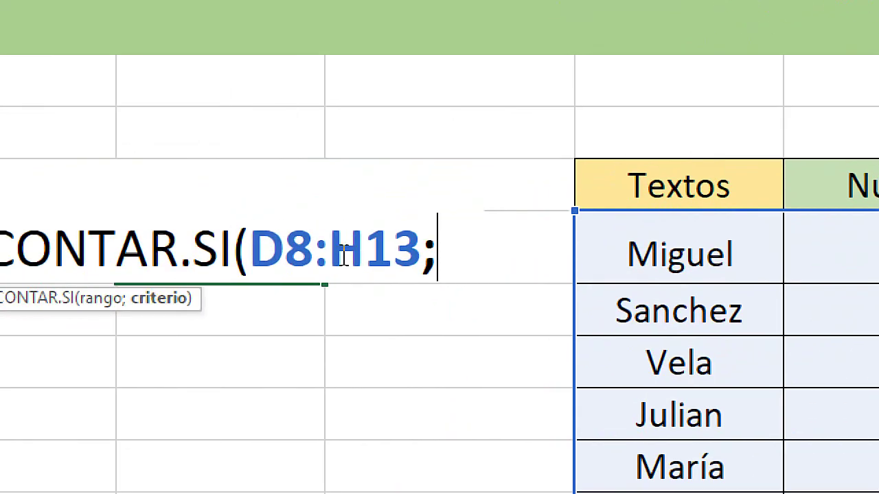
type("\"")
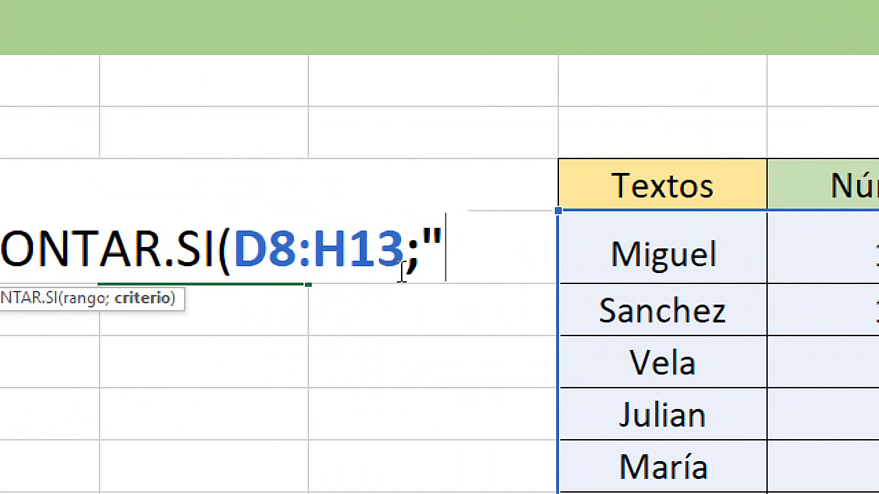
type("*\"")
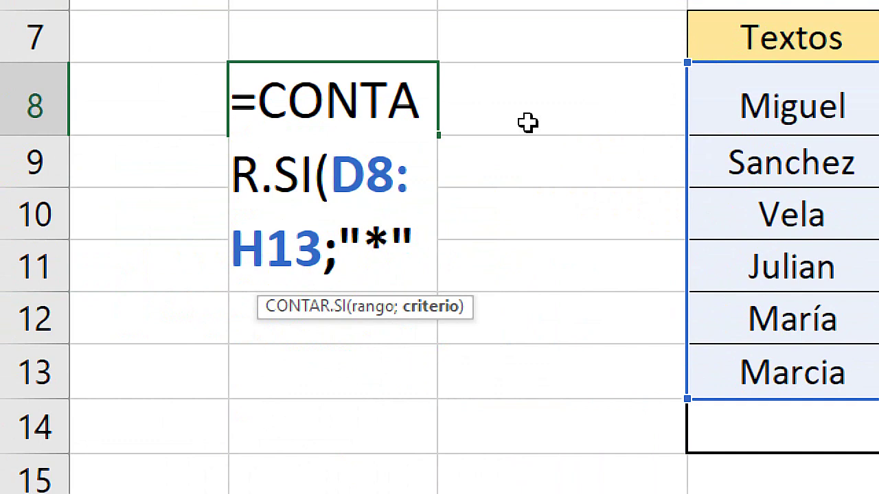
type(")")
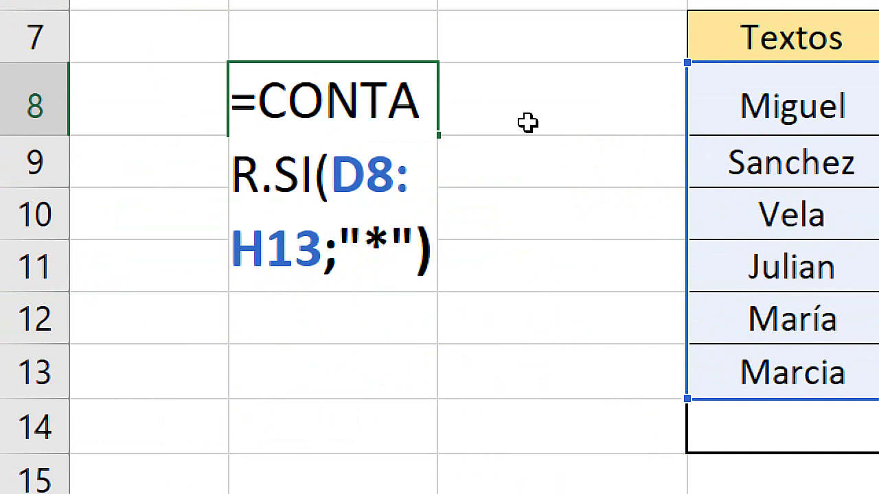
key("Return")
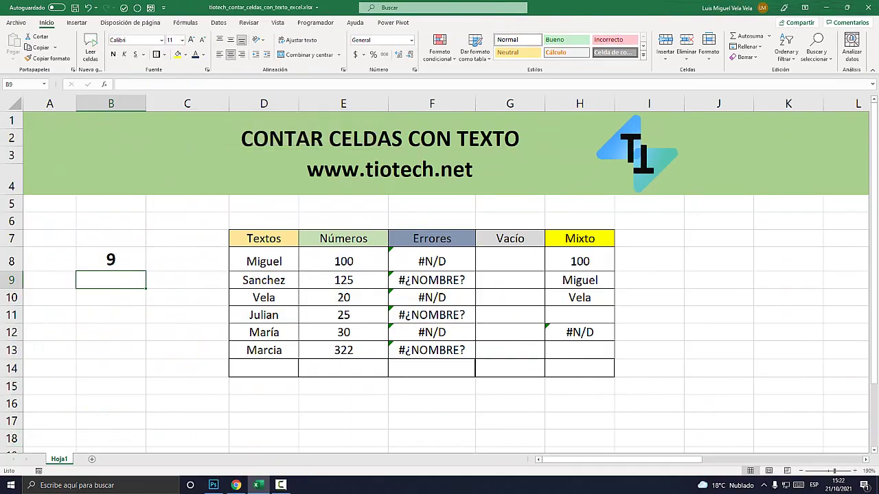
- Highlight the counted range D8:H13 and review Textos and Mixto cells, cancelling a stray entry
left_click(111, 260)
left_click_drag(264, 261, 579, 350)
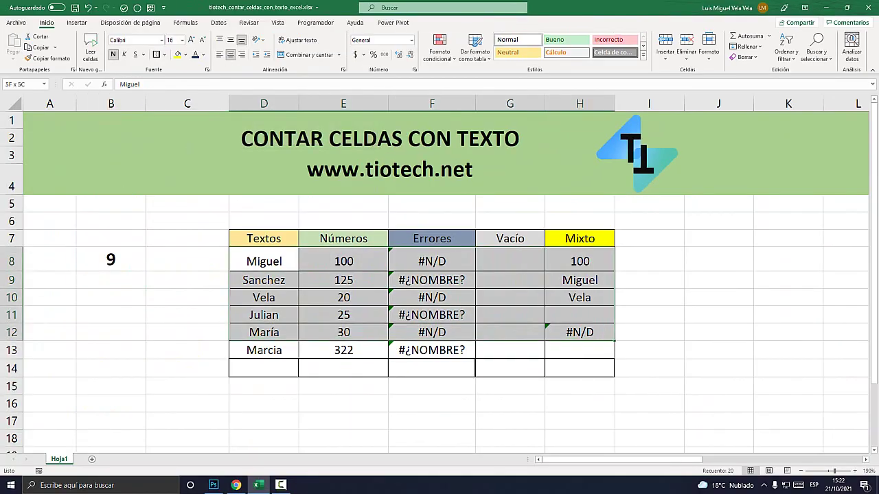
left_click(264, 261)
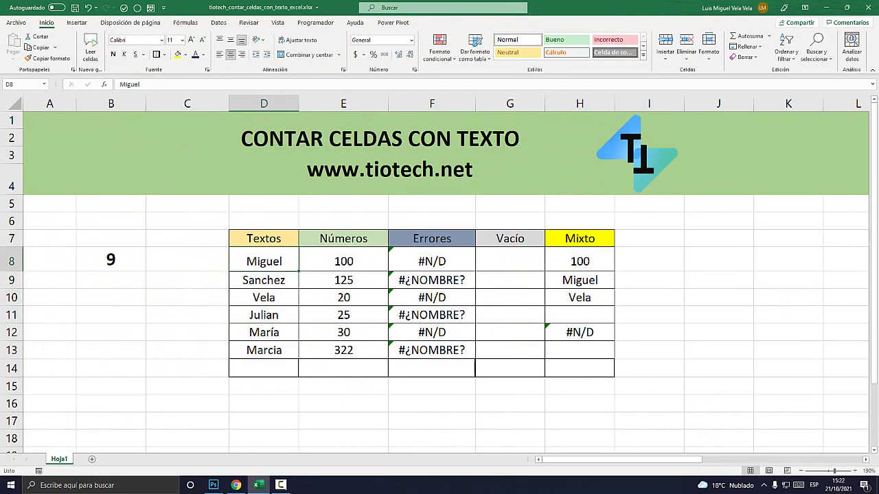
key("Down")
key("Down")
key("Down")
left_click(263, 350)
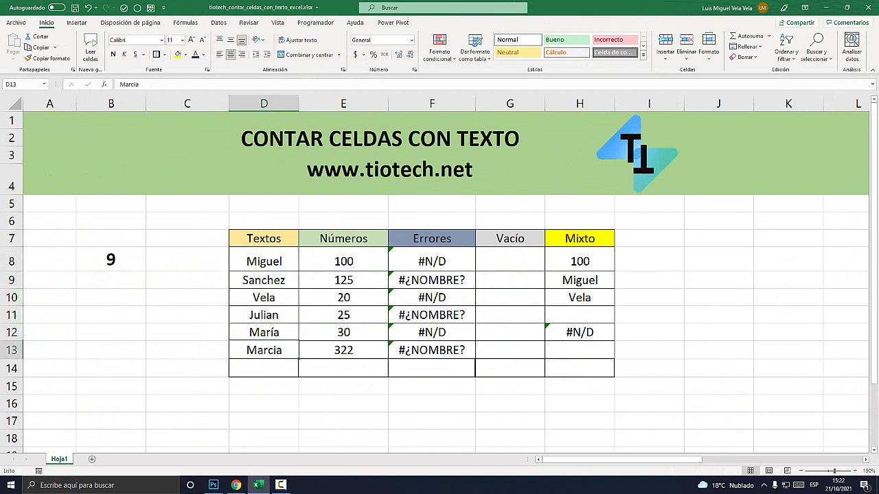
left_click(579, 280)
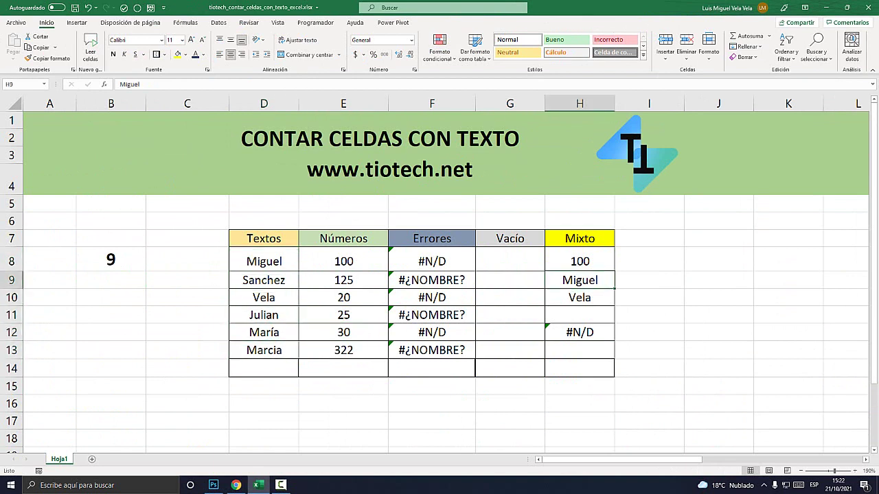
left_click(580, 298)
type("<")
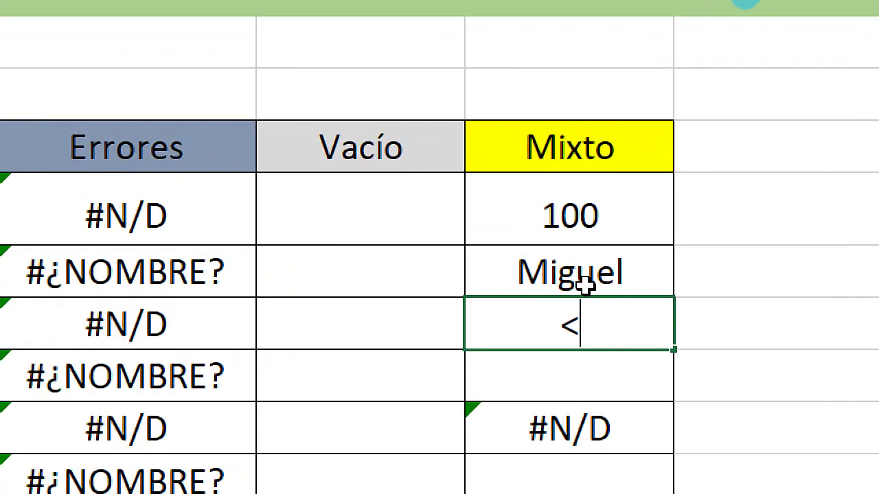
key("Escape")
- Delete the hidden spaces from H11 so it is truly empty, then clear B8's count
left_click(583, 317)
double_click(612, 375)
left_click_drag(612, 375, 451, 367)
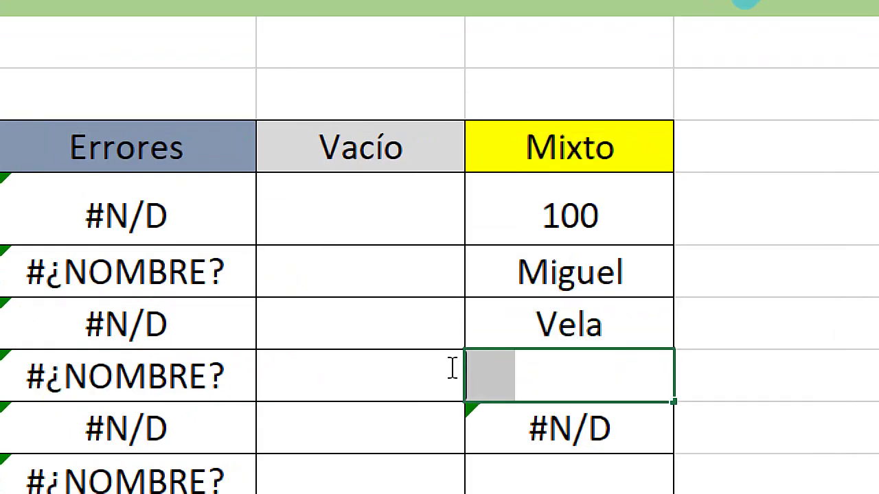
left_click(526, 373)
double_click(479, 372)
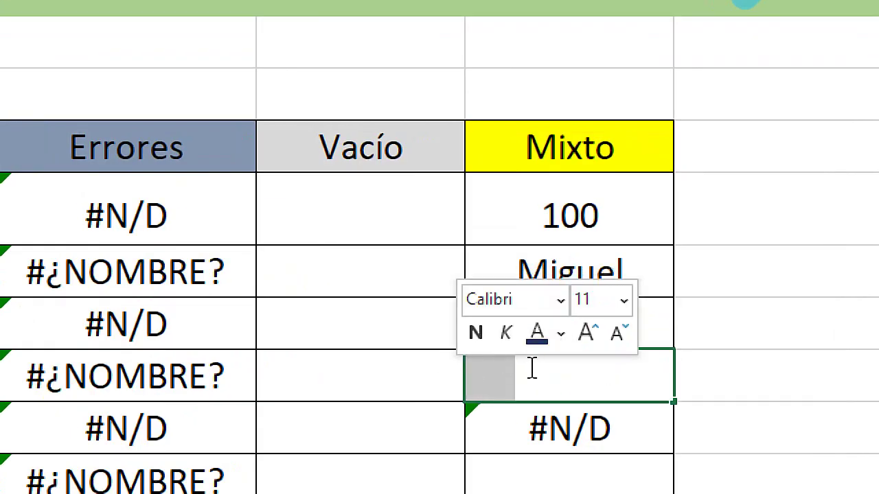
left_click(519, 385)
left_click_drag(520, 385, 436, 368)
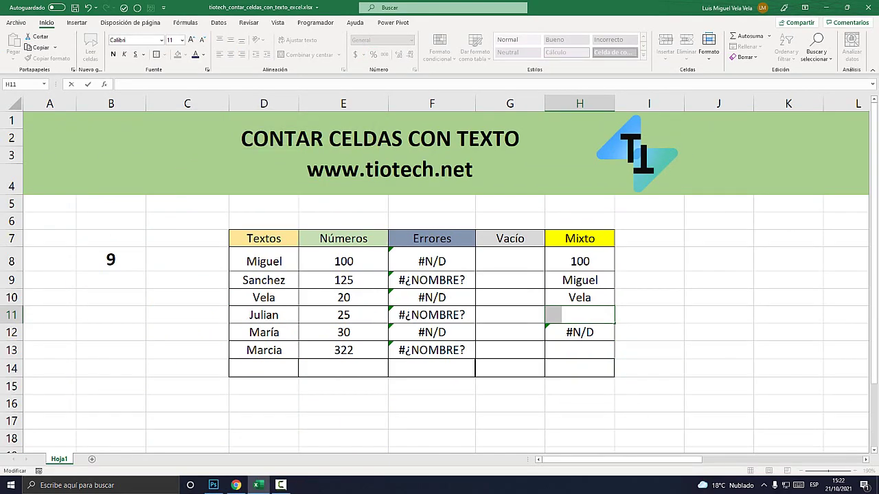
key("BackSpace")
key("Return")
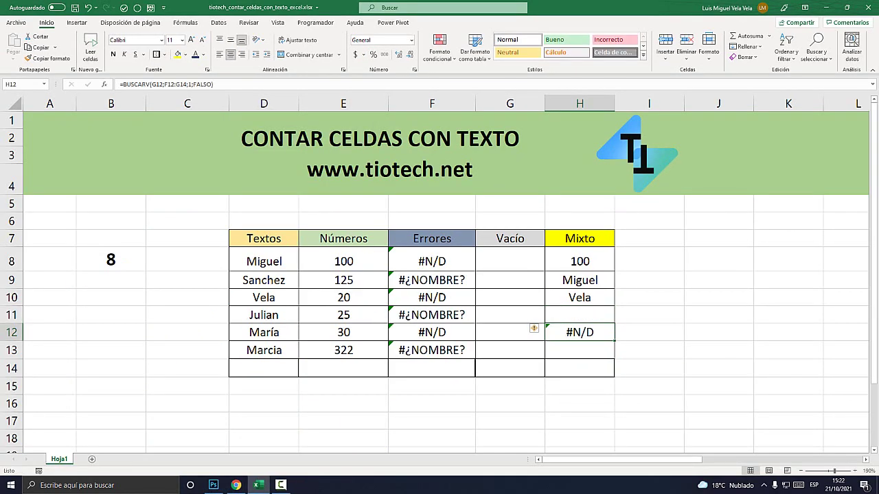
left_click(111, 260)
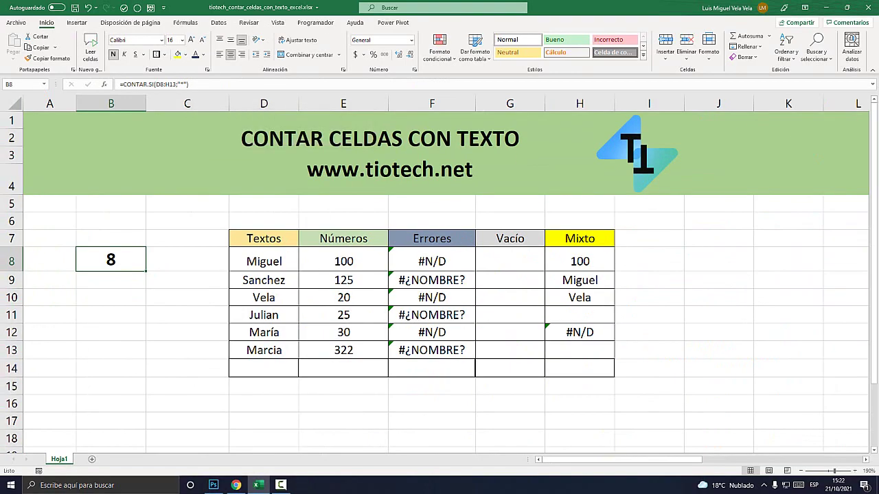
key("Delete")
left_click(580, 314)
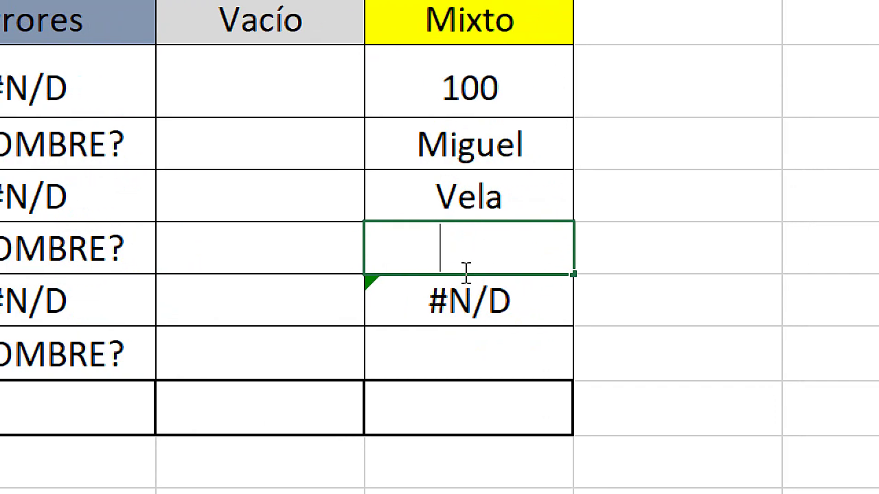
left_click_drag(460, 243, 337, 247)
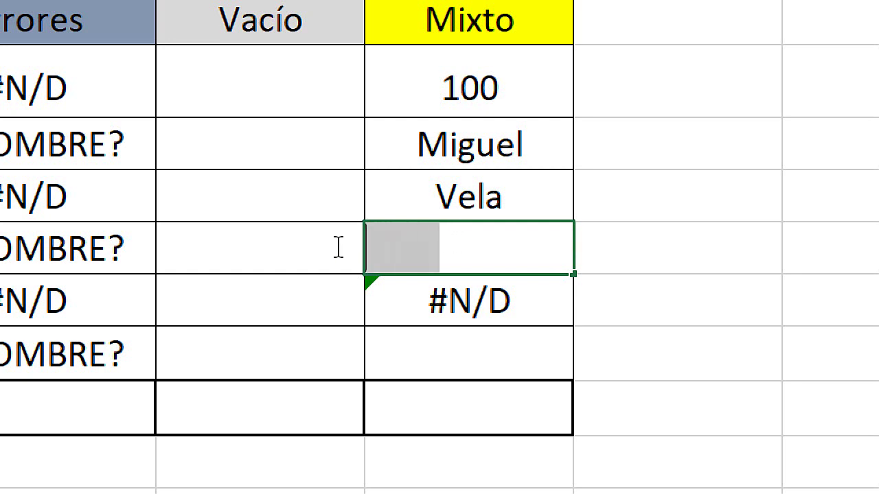
left_click(433, 249)
left_click_drag(465, 249, 370, 254)
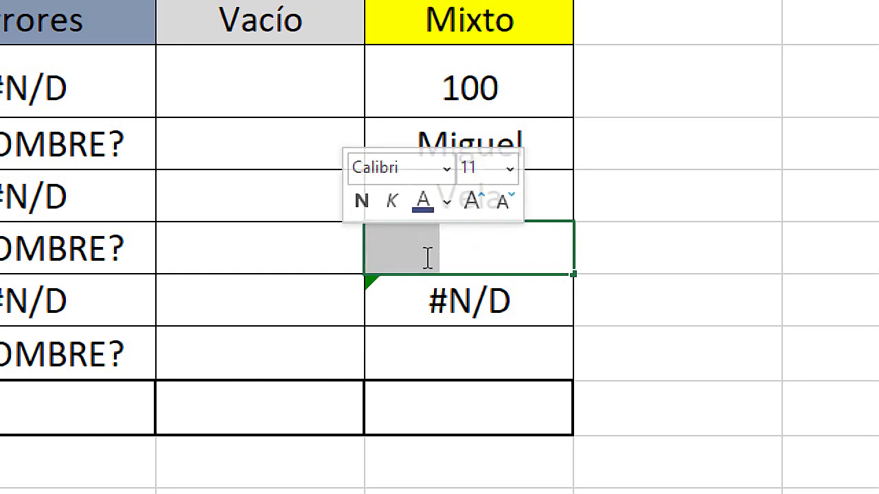
key("BackSpace")
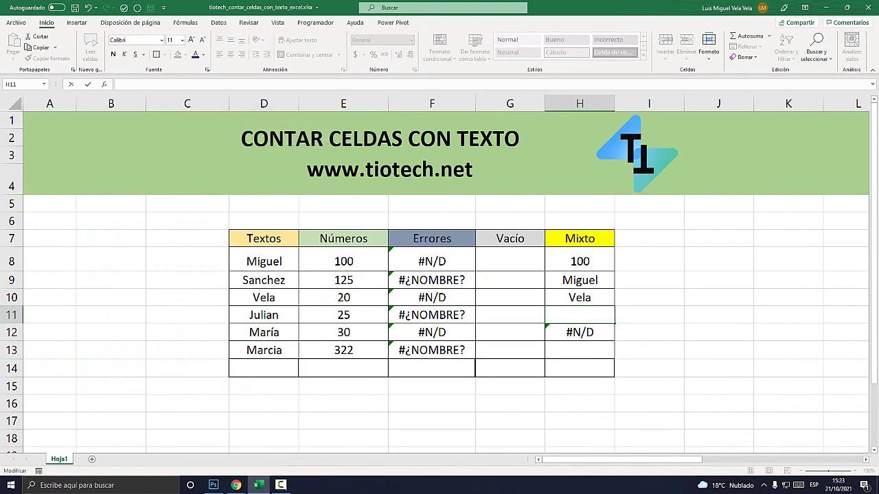
left_click(264, 368)
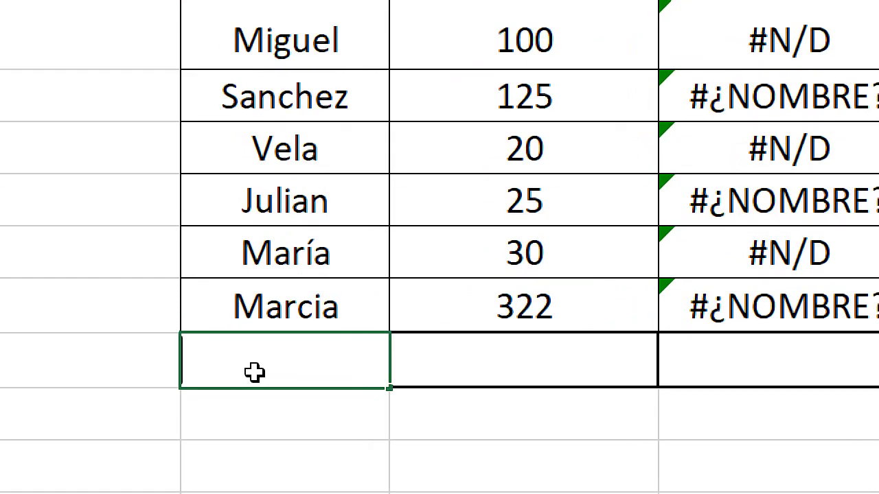
- Enter =CONTARA(D8:D13) in D14 below the Textos column, showing 6
type("=conta")
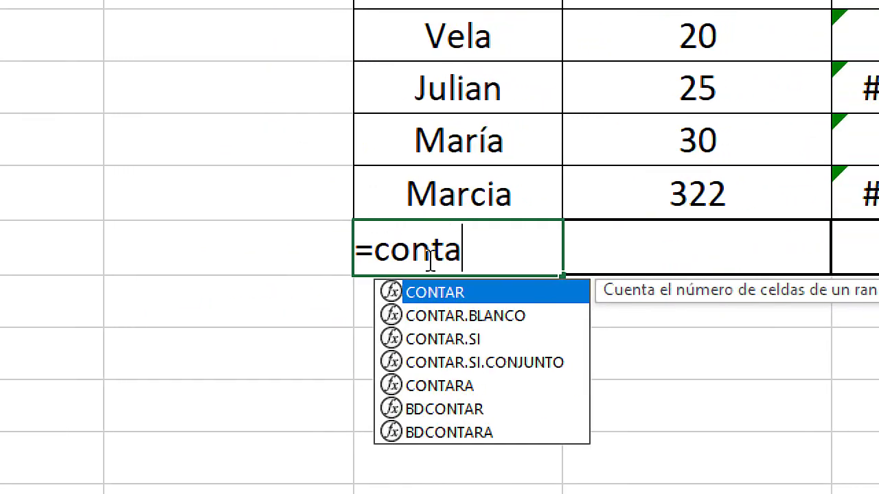
type("ra")
key("Tab")
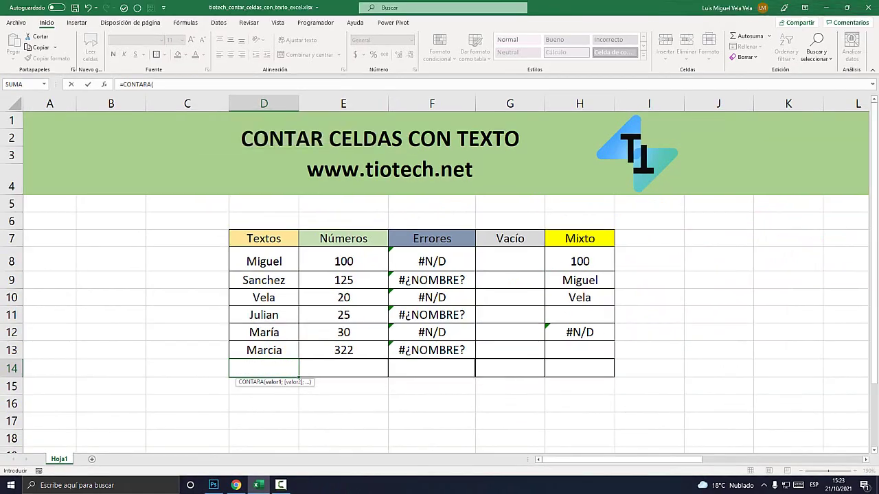
left_click_drag(263, 261, 264, 350)
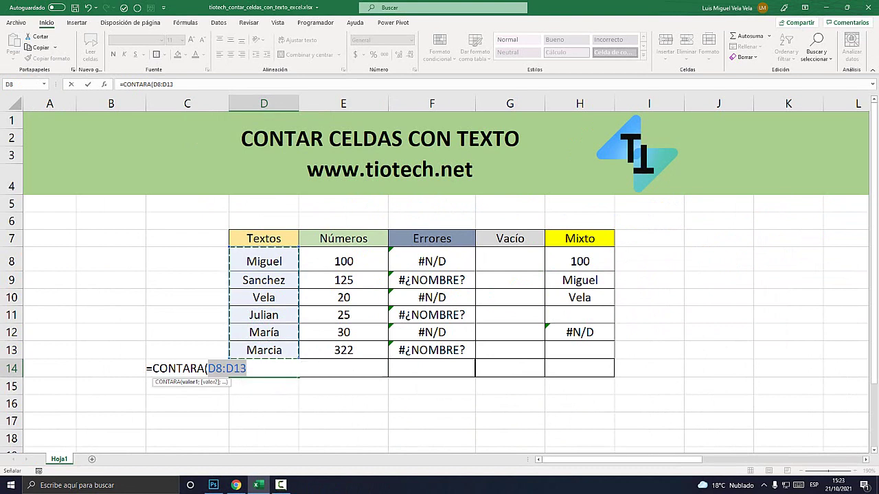
type(")")
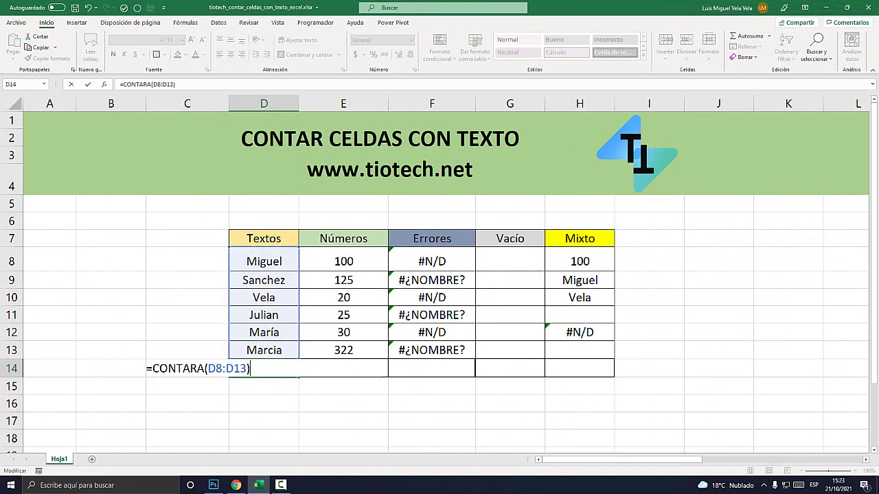
key("Return")
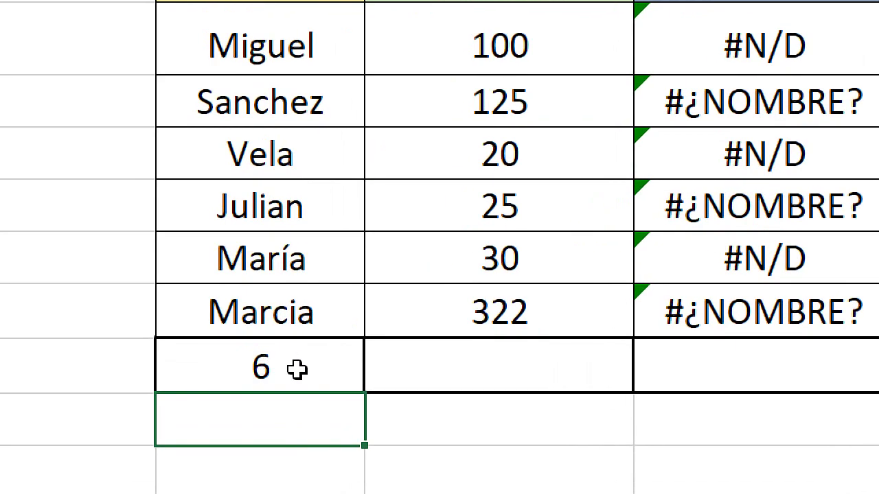
- Delete Vela from the Textos column so its count drops to 5
left_click(345, 371)
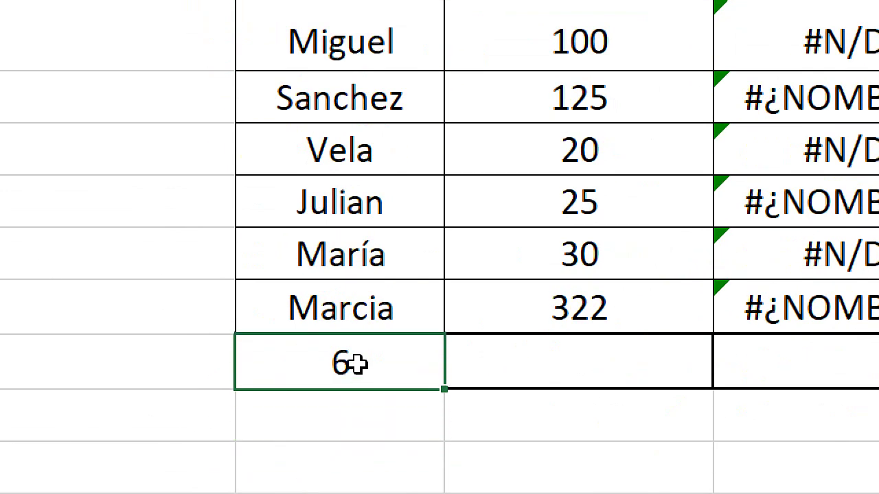
left_click(355, 395)
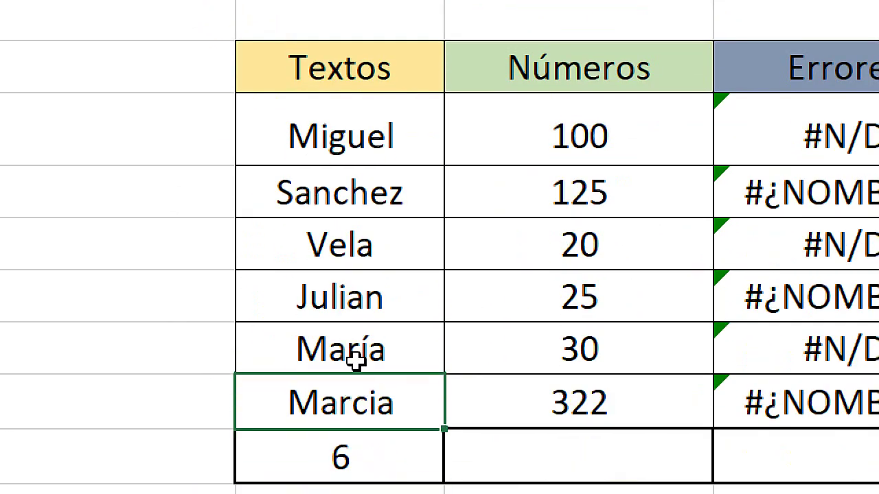
left_click(353, 350)
left_click(322, 295)
left_click(336, 245)
left_click(343, 192)
left_click(353, 130)
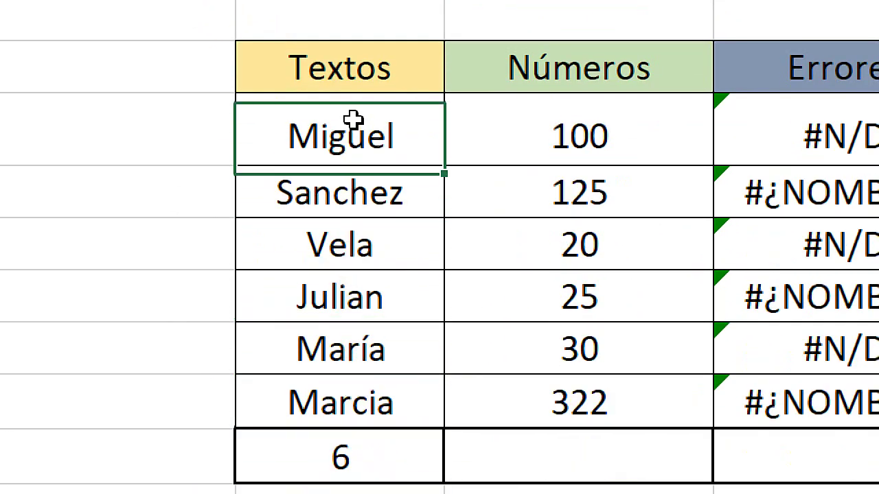
left_click(356, 247)
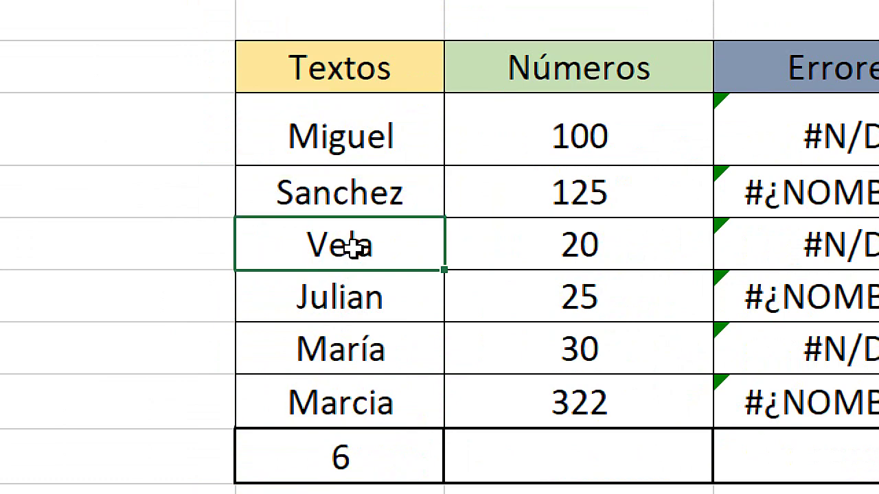
key("Delete")
left_click(351, 276)
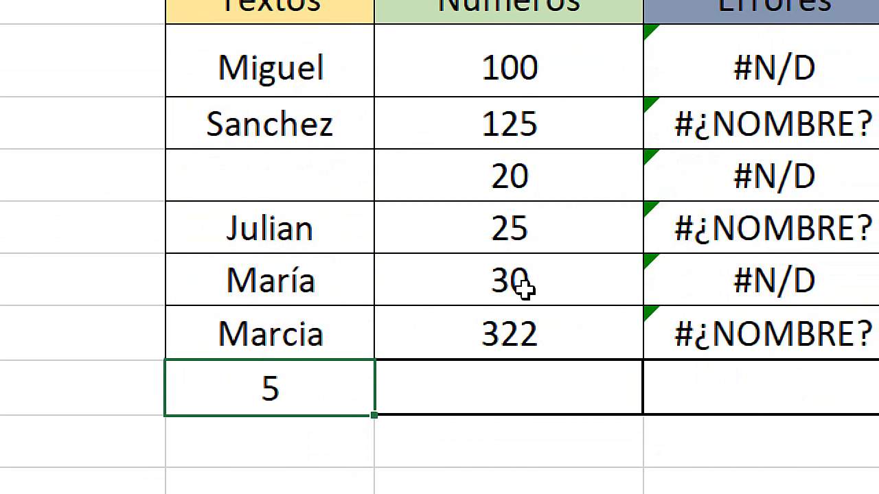
left_click_drag(549, 121, 527, 384)
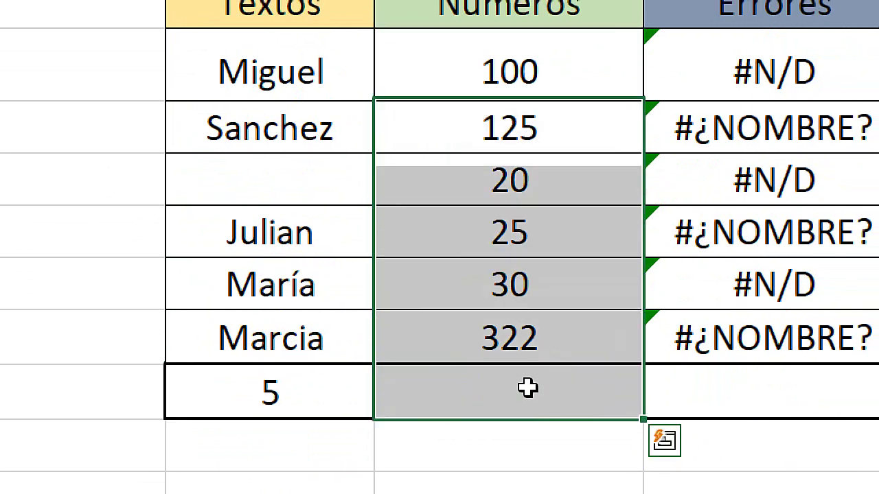
left_click(527, 388)
- Enter =CONTARA(E8:E13) in the Números total cell, down to the 322 value
type("=cont")
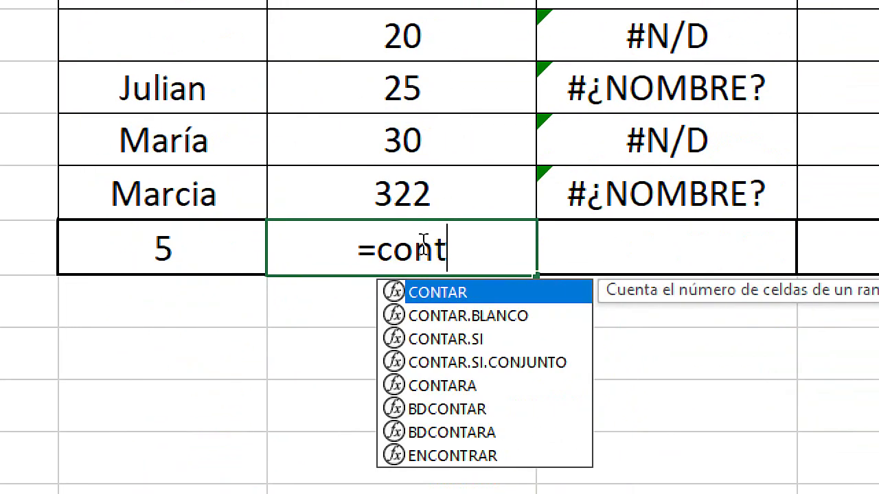
type("ara")
key("Tab")
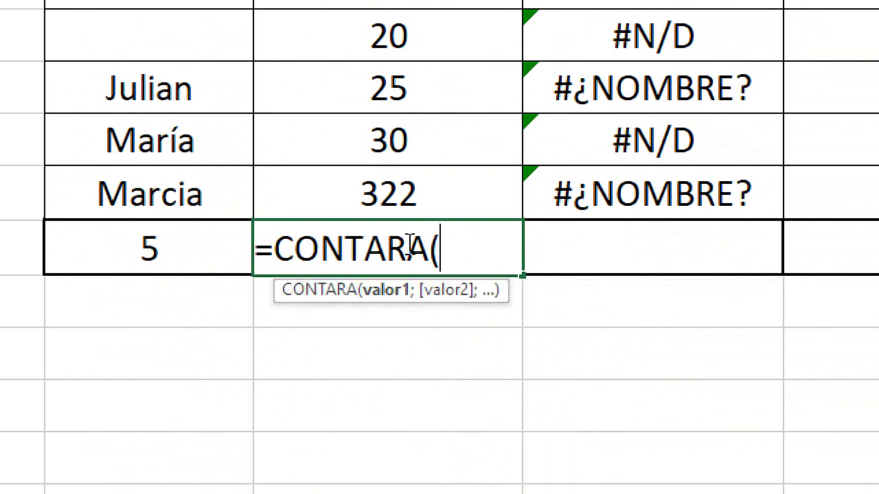
left_click_drag(394, 105, 392, 357)
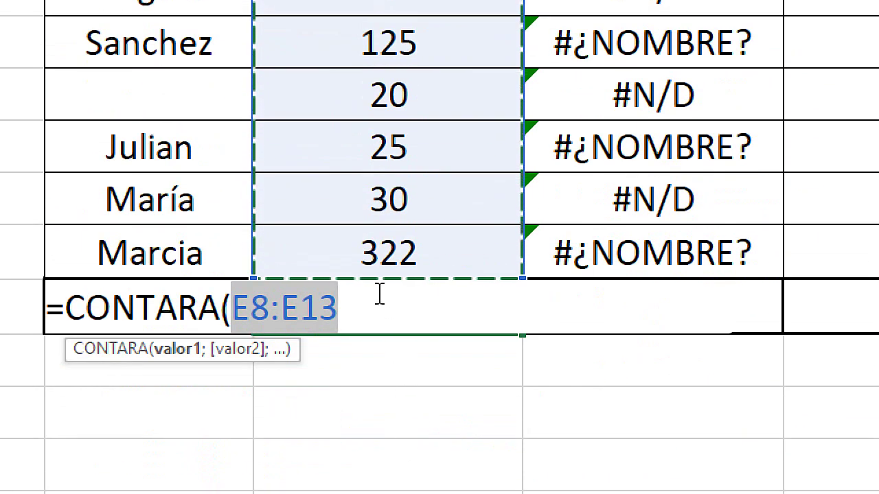
left_click_drag(379, 295, 378, 309)
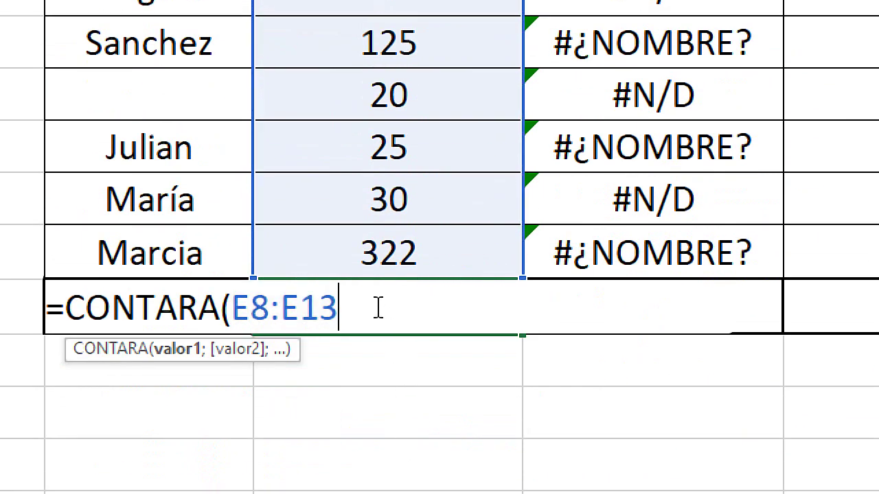
type(")")
key("Return")
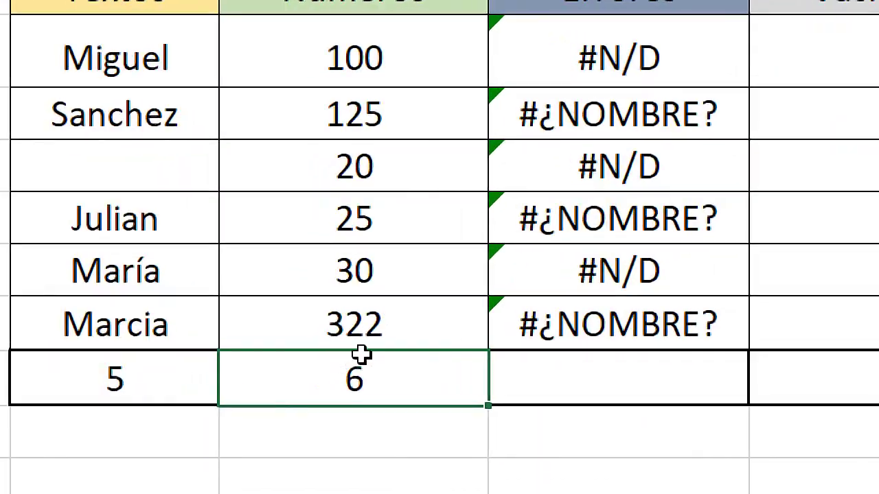
- Clear the 30 and 322 values from Números so its count falls to 4
left_click(352, 324)
left_click(351, 271)
left_click(352, 166)
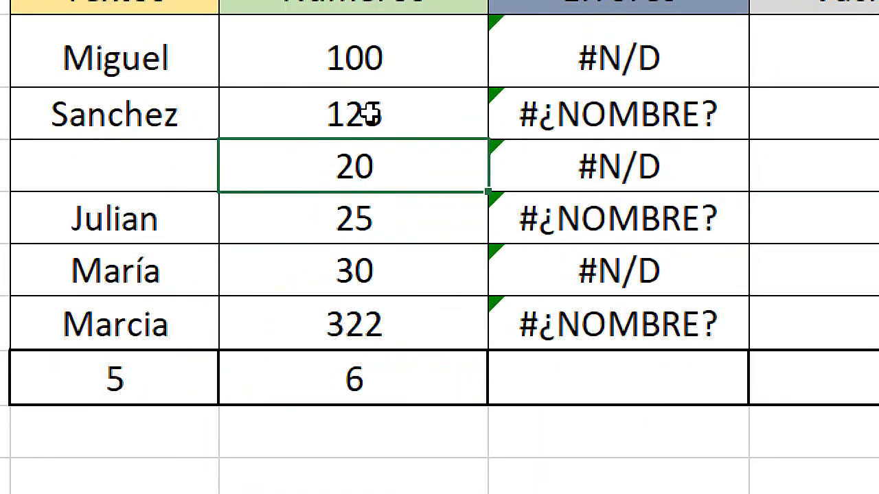
left_click(352, 114)
left_click(371, 61)
left_click(338, 247)
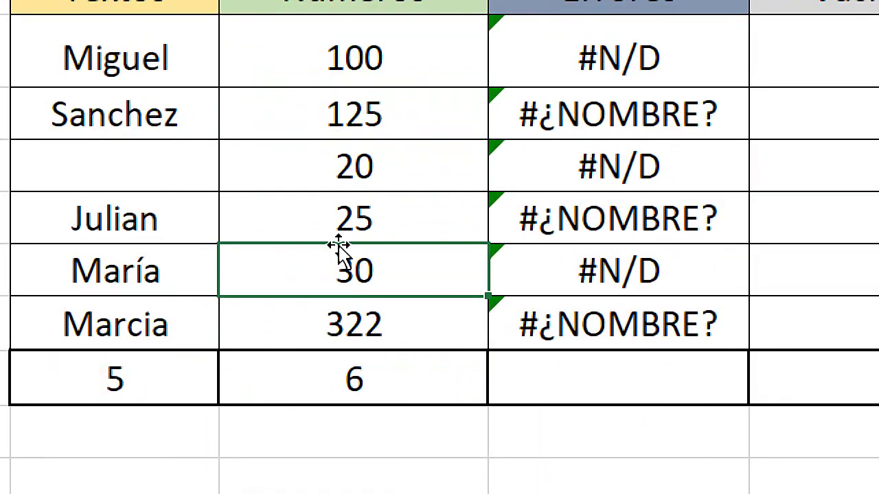
key("Delete")
left_click(349, 327)
key("Delete")
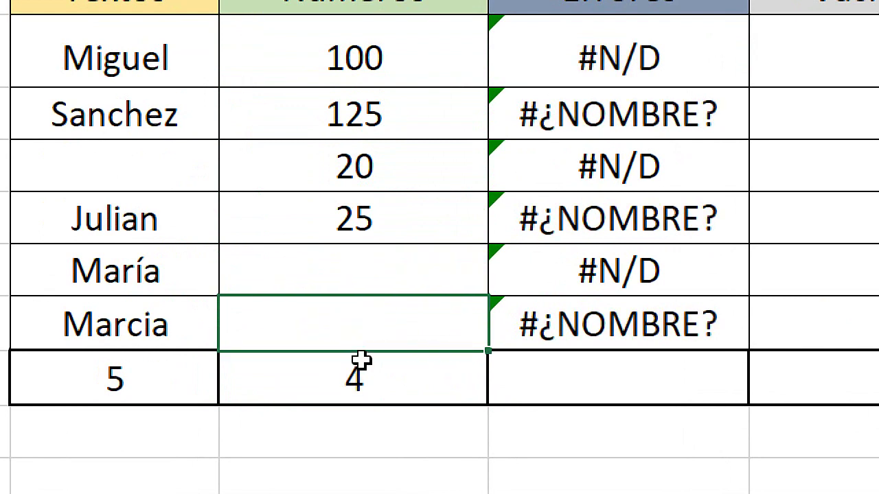
left_click_drag(355, 356, 696, 357)
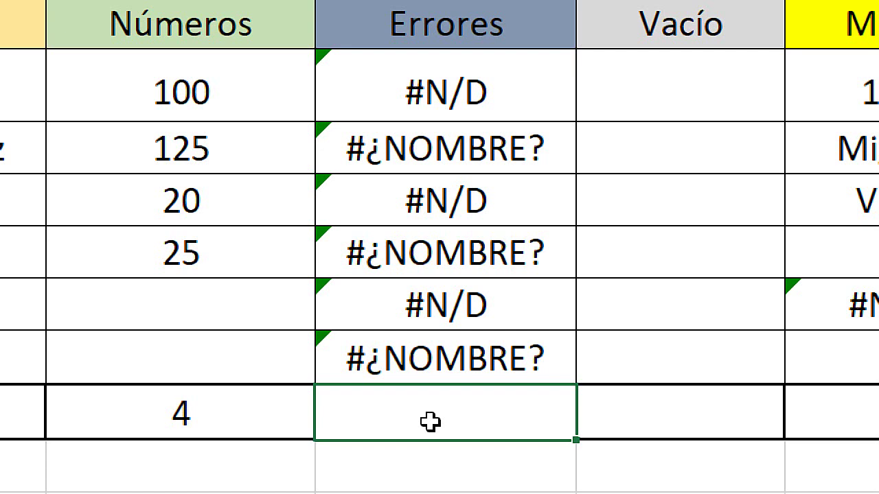
- Enter =CONTARA(F8:F13) below the Errores column, returning 6
type("=contara")
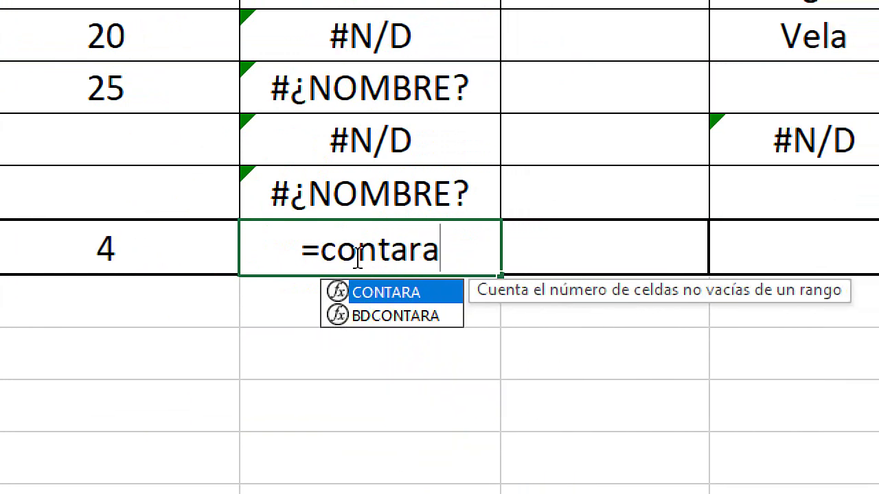
key("Tab")
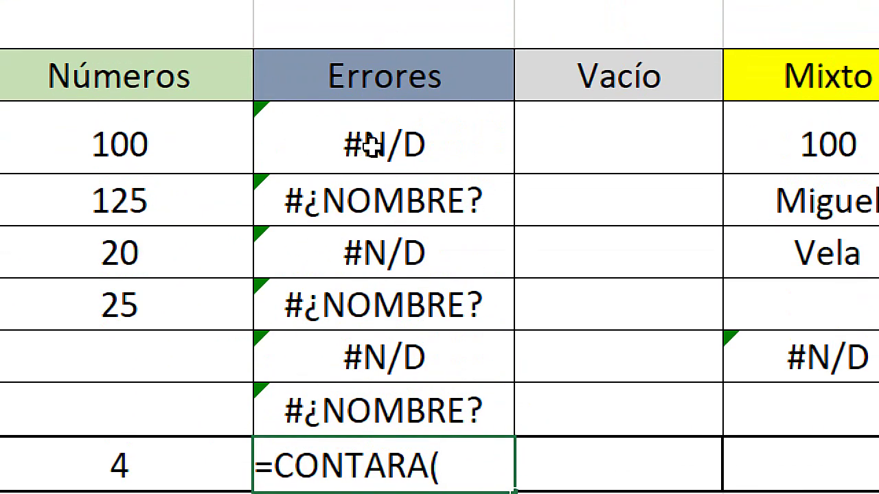
left_click_drag(371, 145, 373, 412)
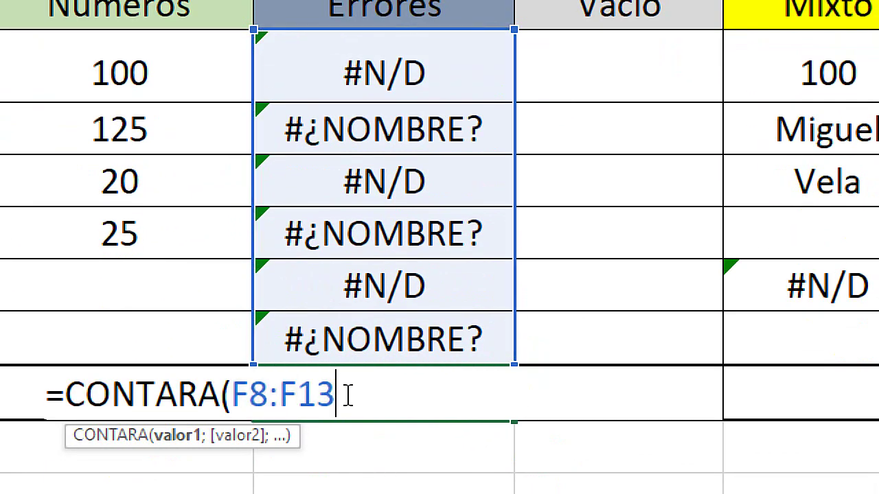
type(")")
key("Return")
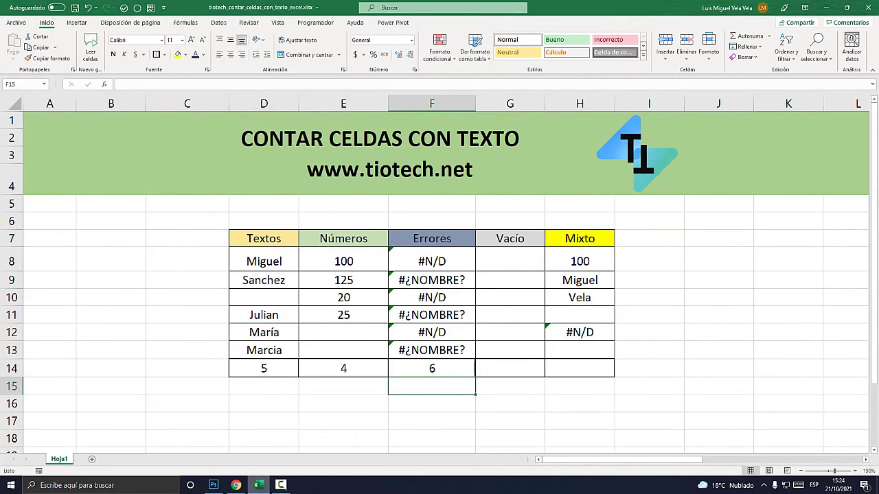
- Review the Errores count formula and its #N/D and #¿NOMBRE? cells
left_click(431, 368)
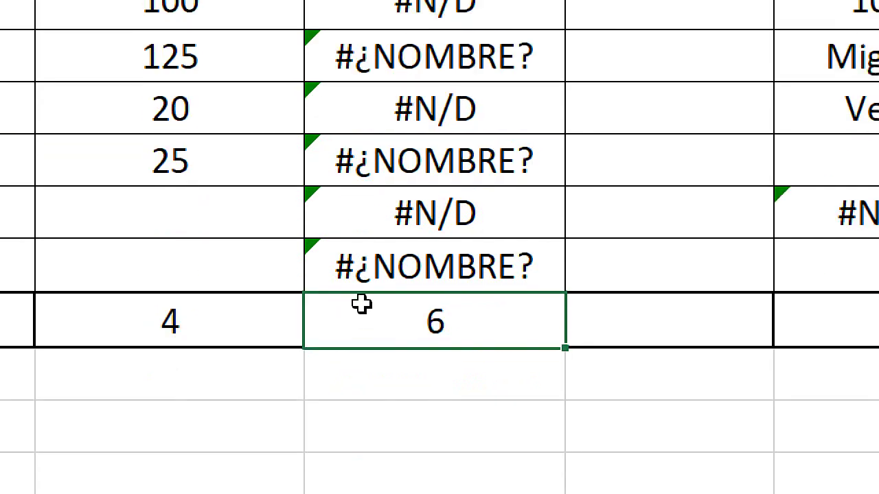
left_click(443, 345)
left_click(436, 275)
left_click(433, 237)
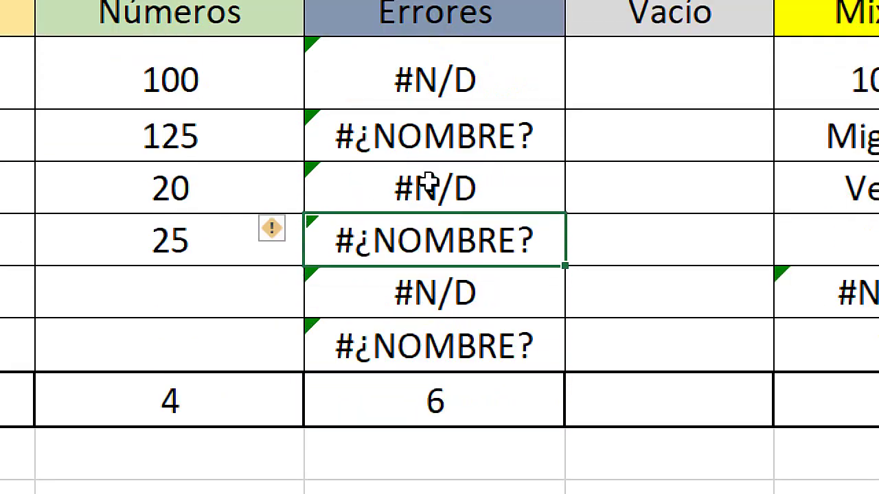
left_click(427, 186)
left_click(435, 131)
left_click(440, 81)
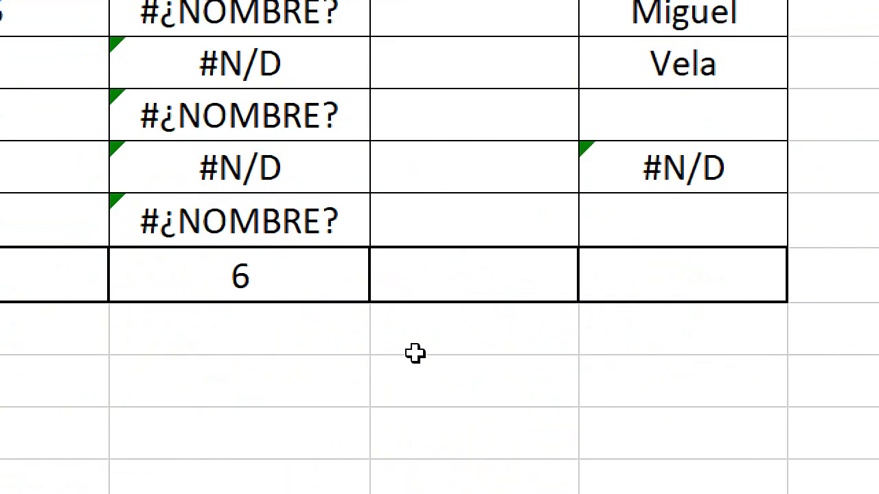
left_click(458, 279)
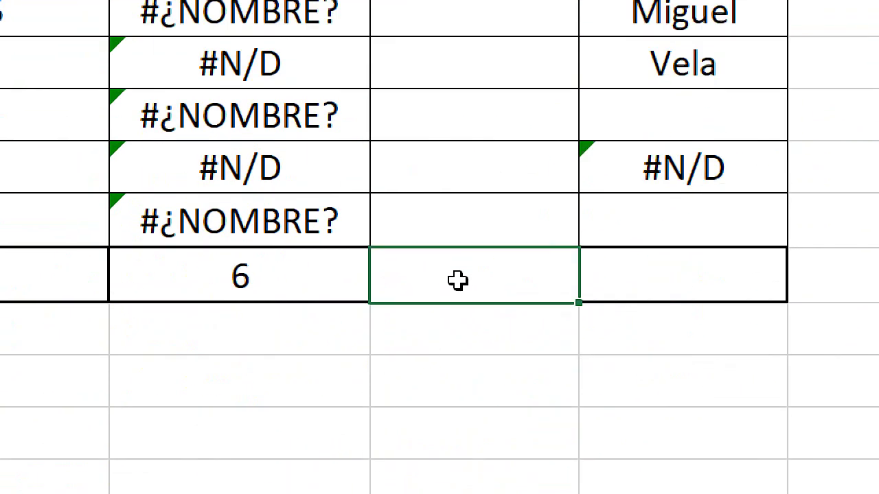
- Enter =CONTARA(G8:G13) below the Vacío column, returning 0
type("=contara")
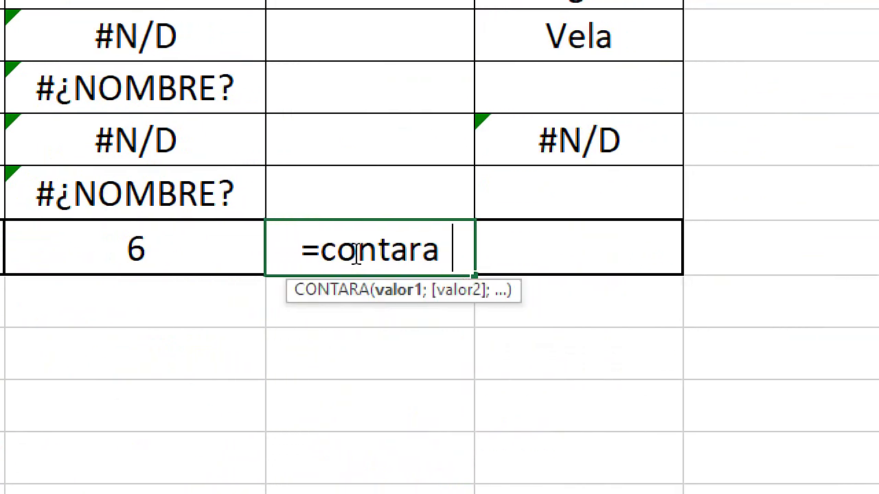
key("Tab")
left_click_drag(334, 67, 334, 359)
type(")")
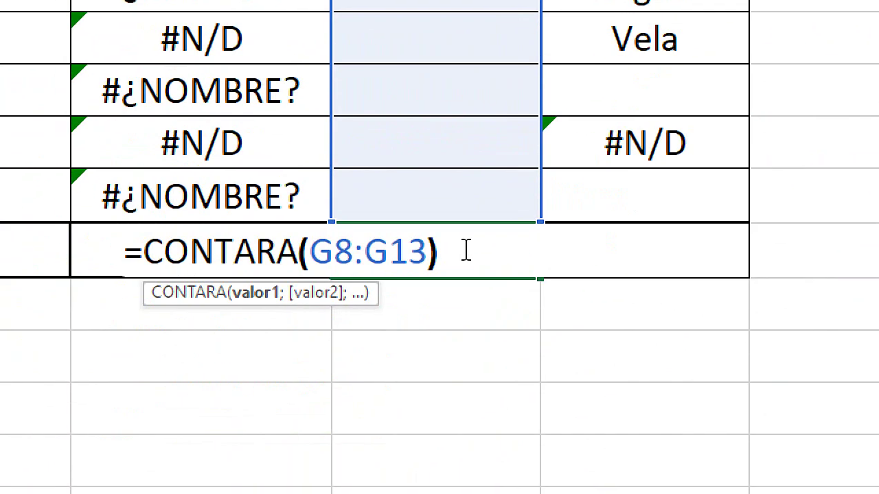
key("Return")
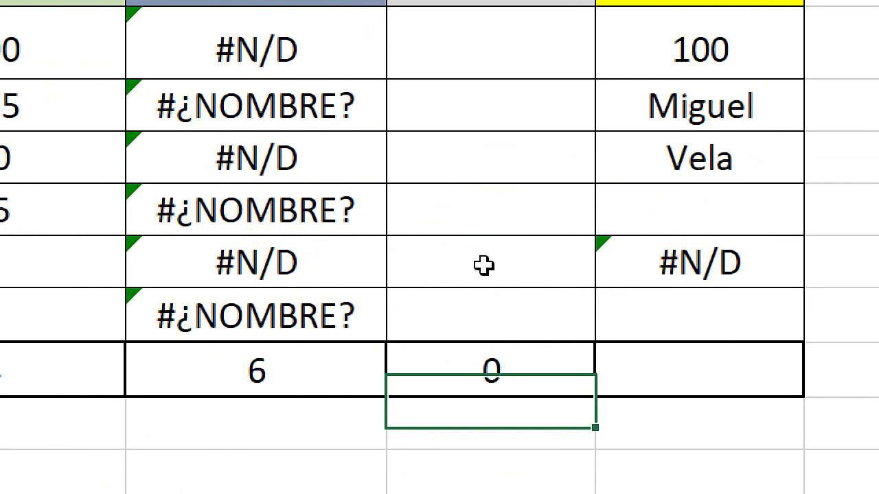
double_click(484, 266)
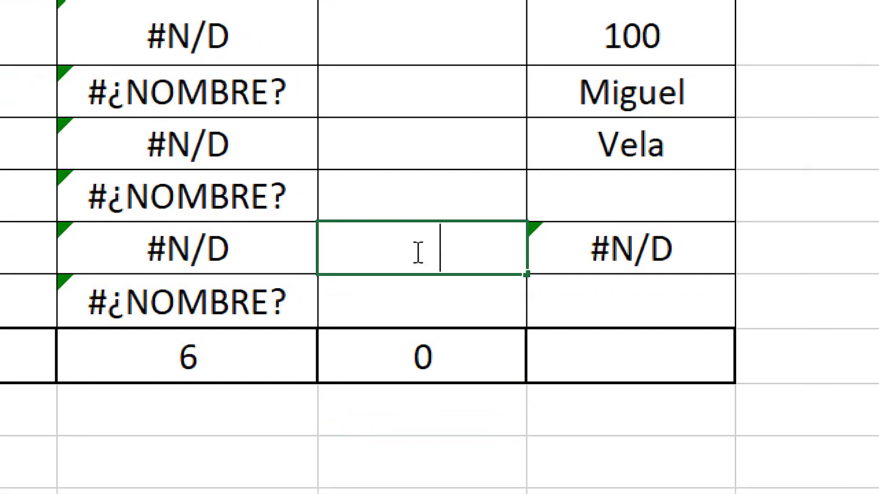
- Commit the hidden entry so the Vacío count reads 1, then inspect the blank-looking cell for invisible content
key("Return")
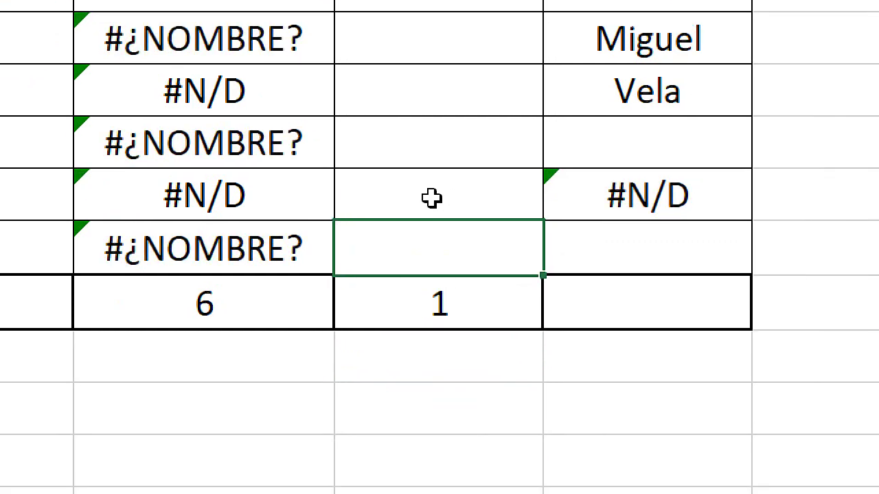
left_click(403, 356)
double_click(426, 205)
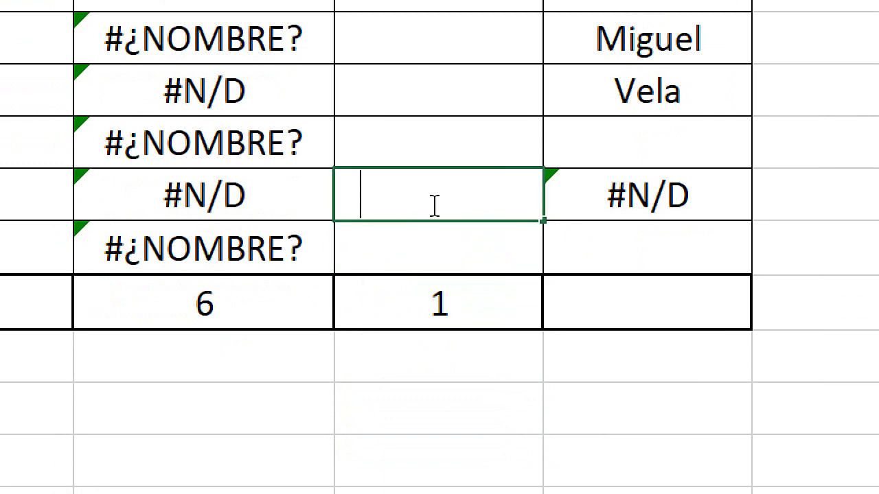
left_click_drag(341, 204, 363, 204)
left_click(379, 249)
double_click(399, 206)
left_click_drag(530, 189, 321, 195)
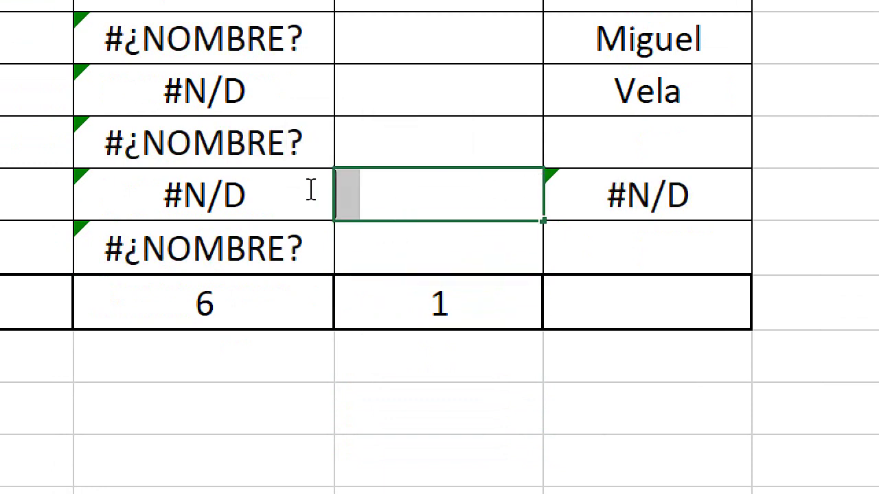
left_click(406, 238)
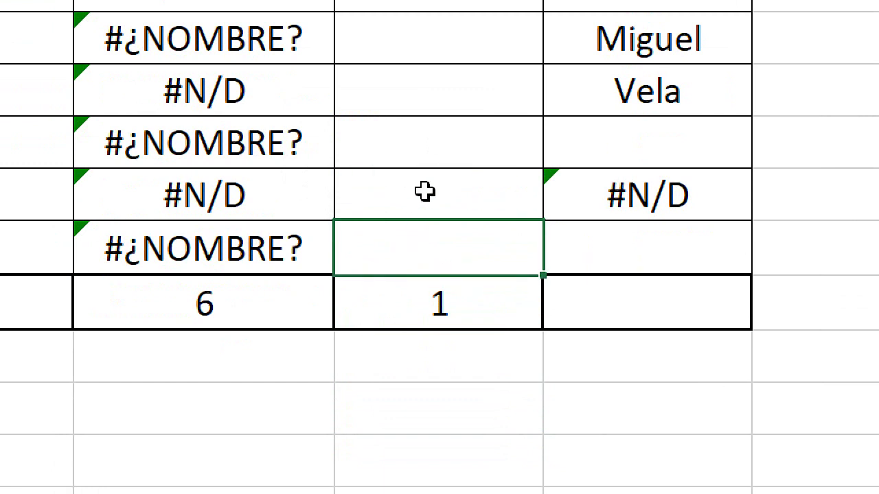
- Delete the hidden space from the Vacío cell so its count returns to 0
double_click(424, 185)
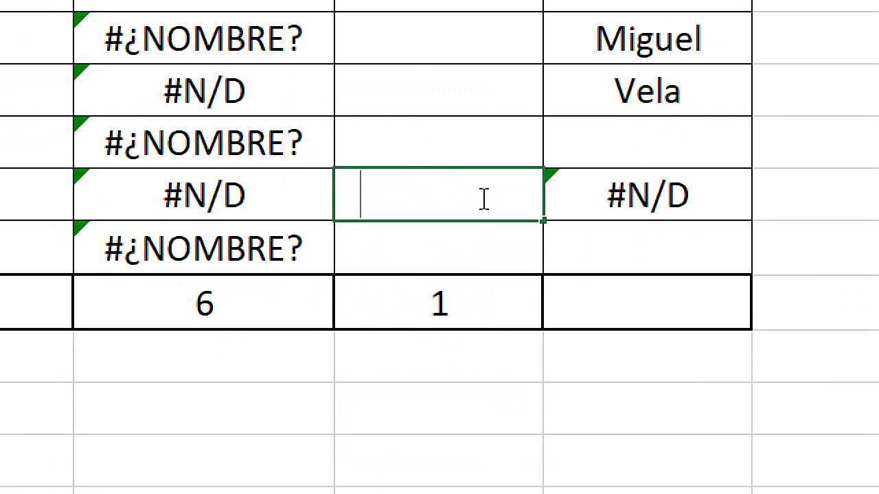
double_click(364, 202)
left_click(354, 203)
double_click(414, 206)
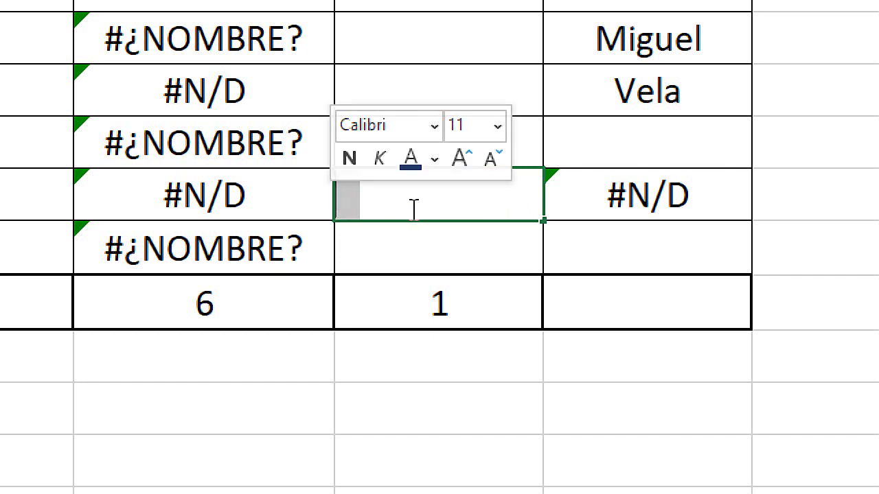
left_click(414, 208)
key("Return")
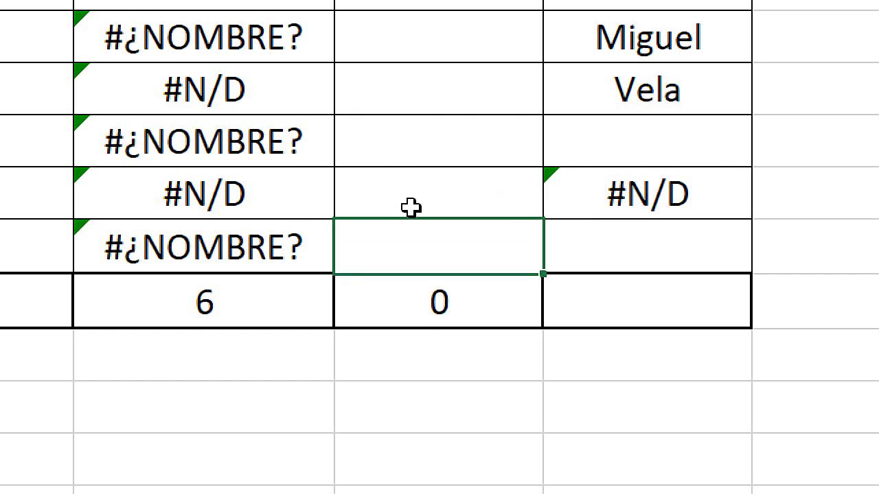
key("super+Escape")
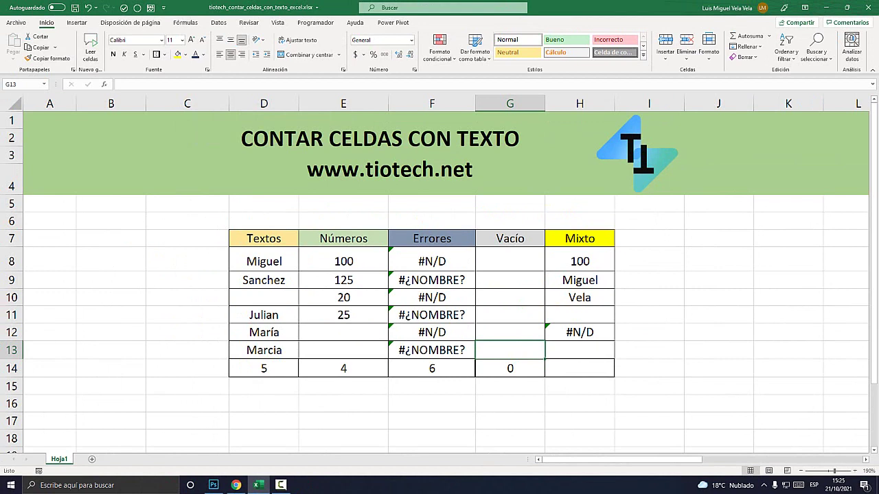
- Enter =CONTARA(H8:H13) under the Mixto column, returning 4
left_click(580, 368)
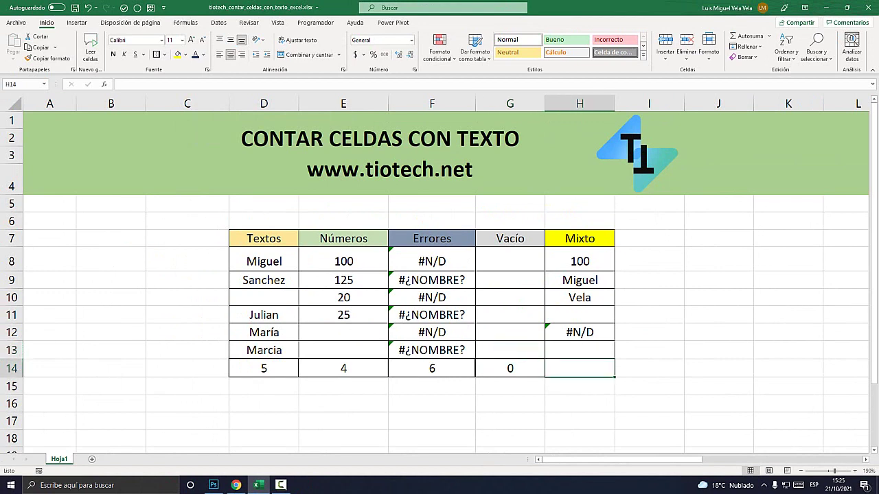
key("super+plus")
key("super+plus")
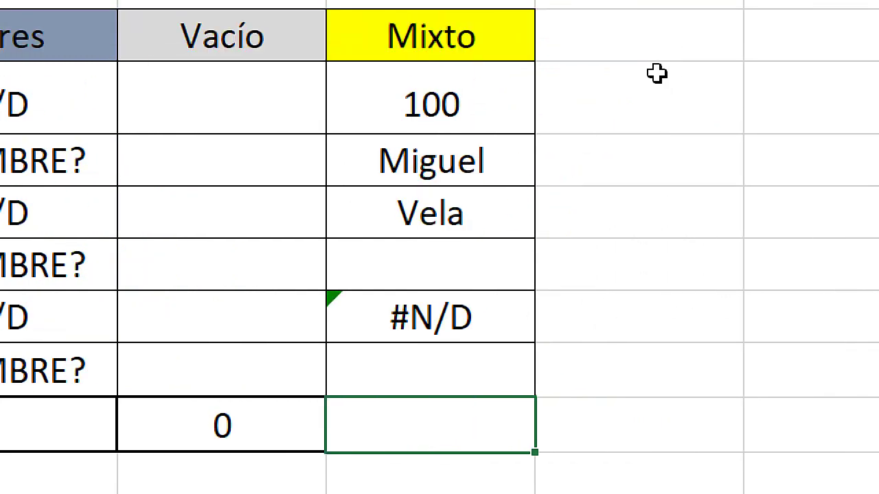
type("=contara")
key("Tab")
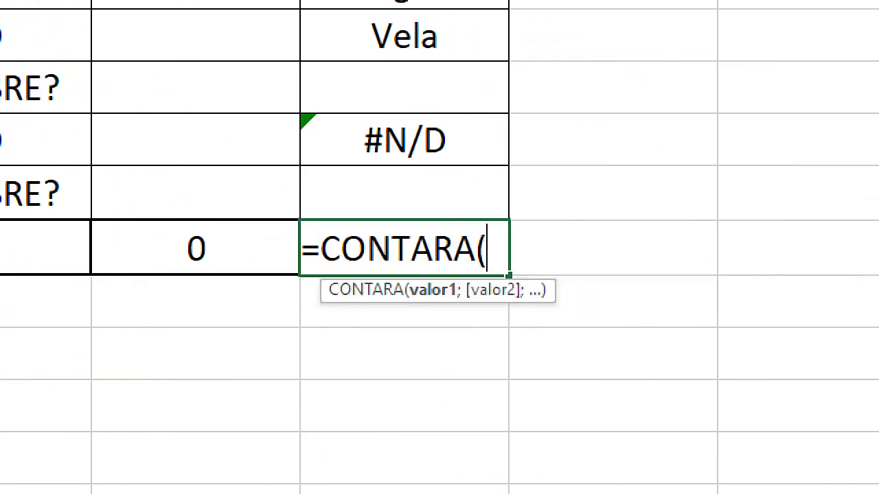
left_click_drag(480, 126, 481, 387)
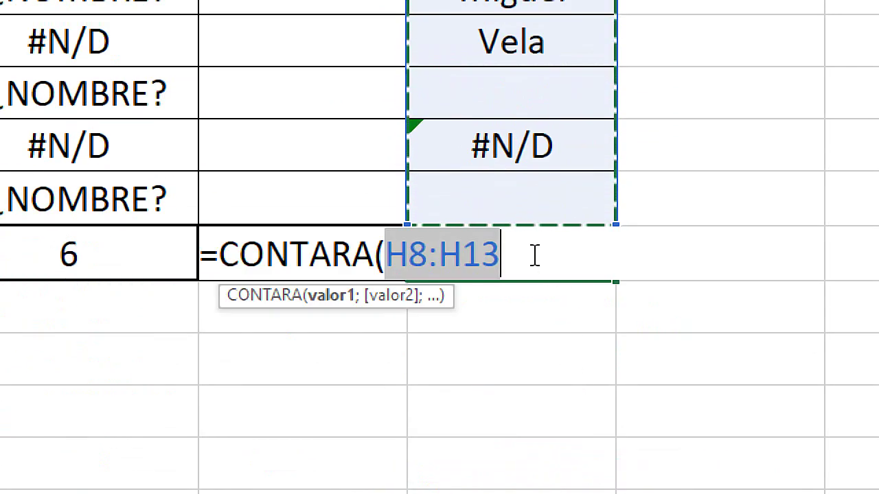
left_click(538, 460)
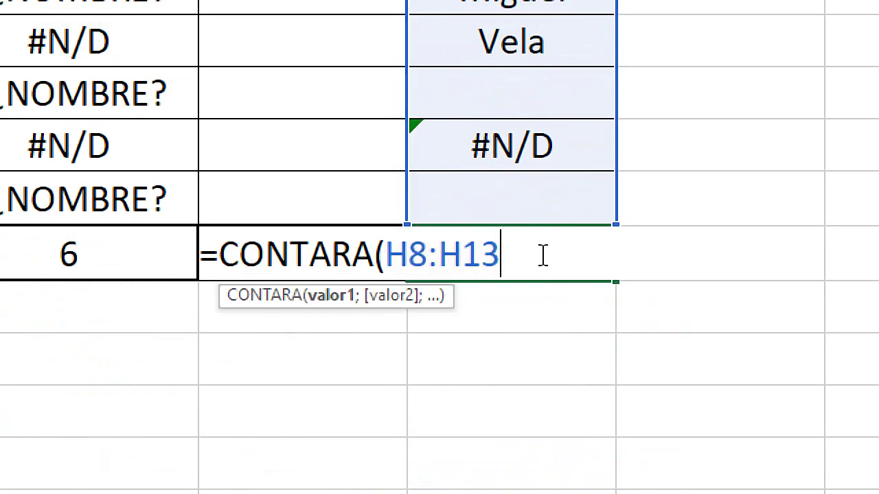
type(")")
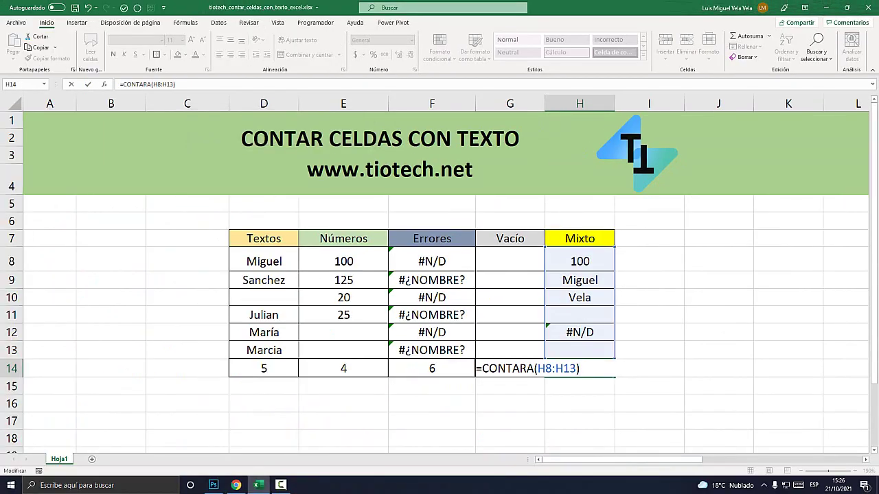
key("Return")
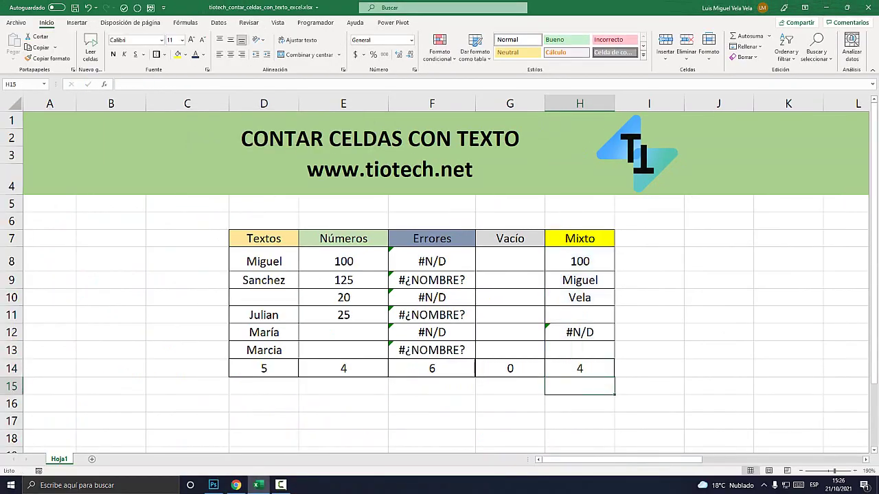
- Point out the counted Mixto values: #N/D, Vela and 100
left_click(586, 365)
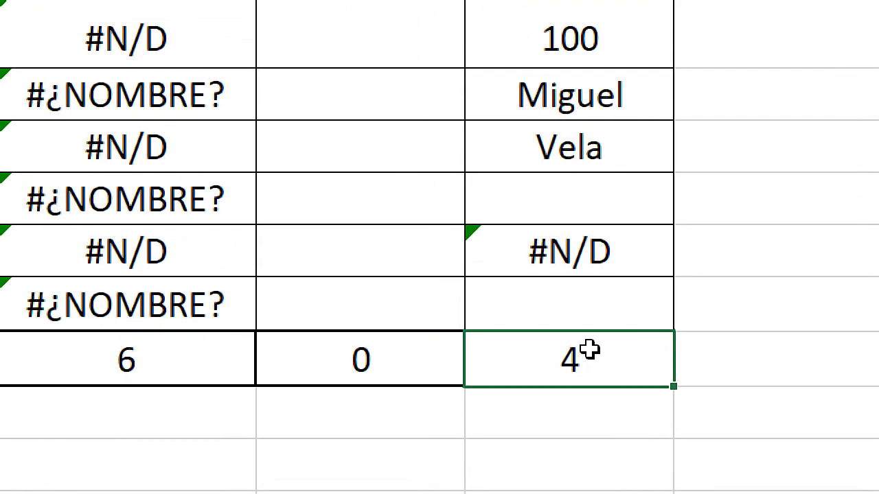
left_click(603, 252)
left_click(599, 152)
left_click(581, 38)
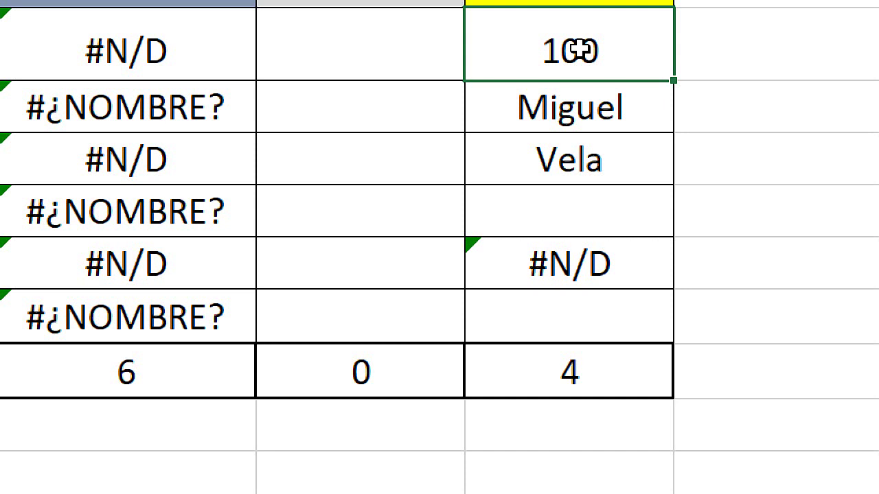
- Enter =CONTAR.SI(H8:H13;"*") in H15 to count Mixto's text entries, returning 2
left_click(590, 301)
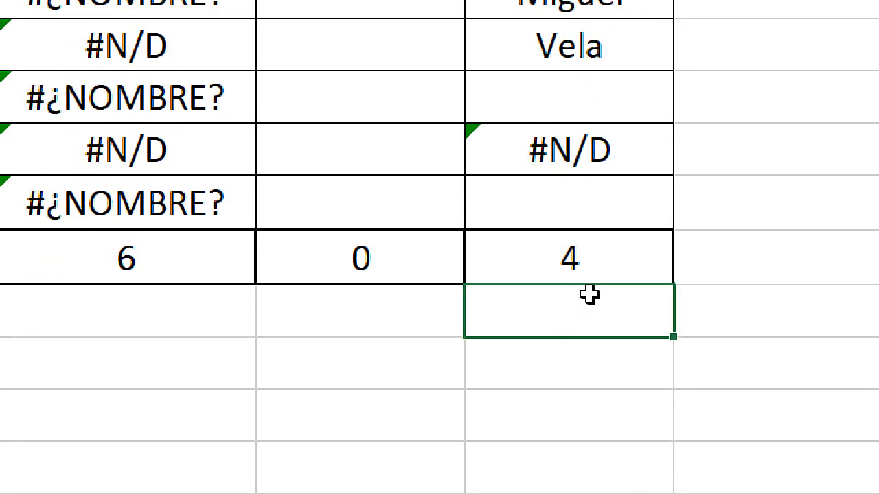
type("=contar.si")
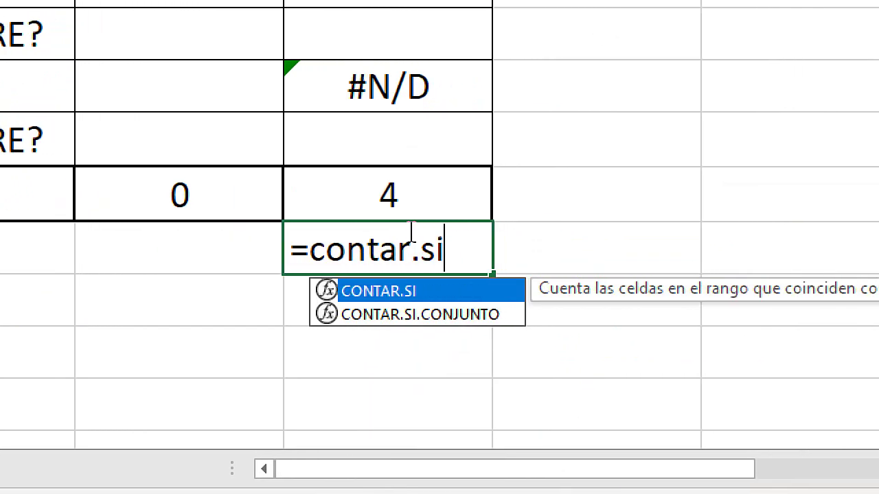
key("Tab")
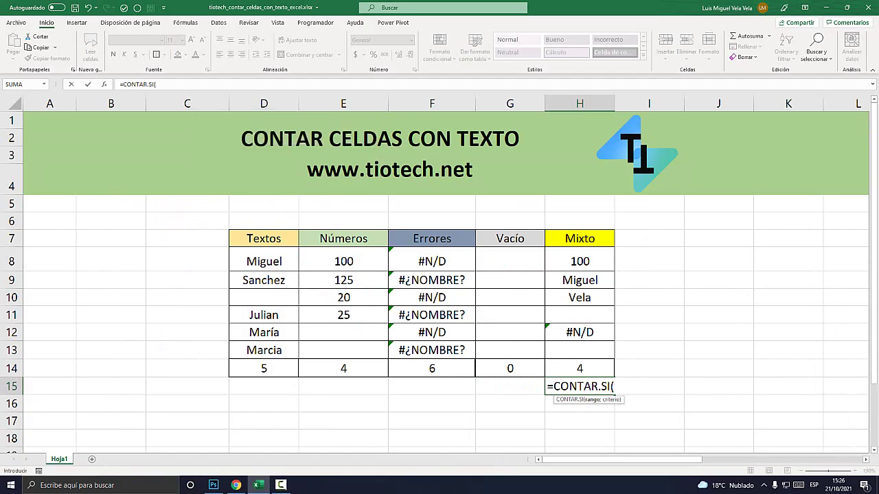
left_click_drag(580, 261, 580, 350)
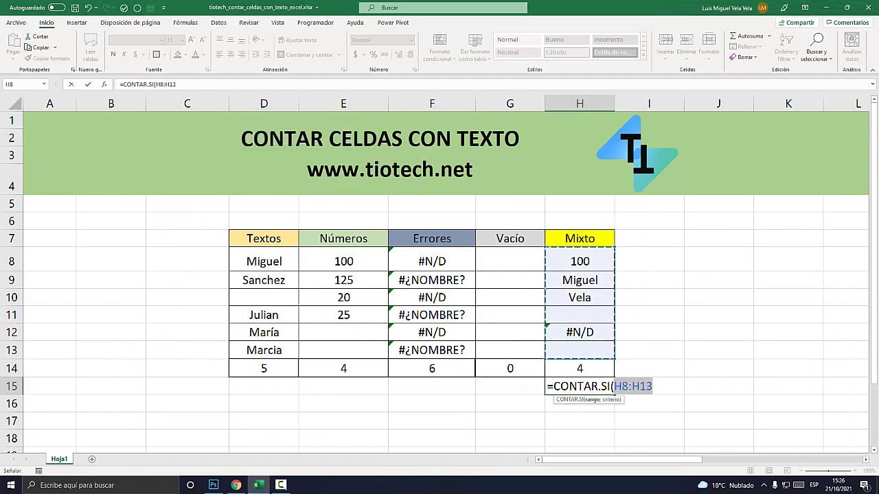
type(";")
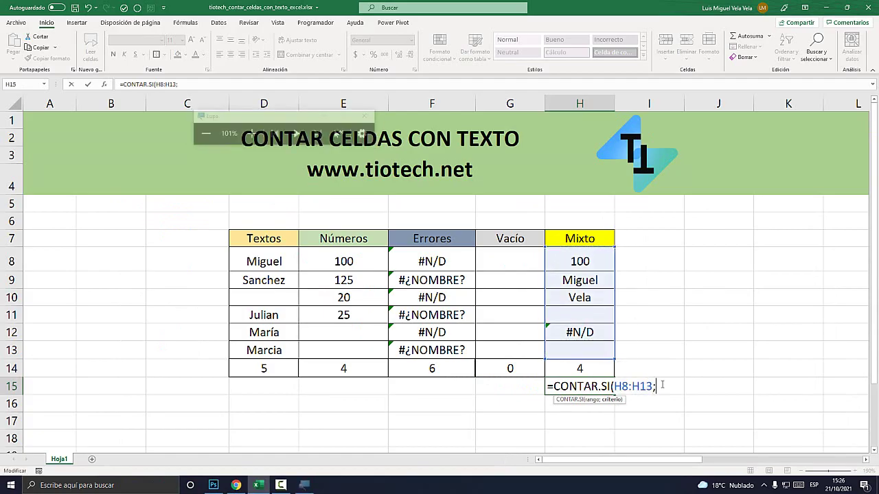
type("\"*")
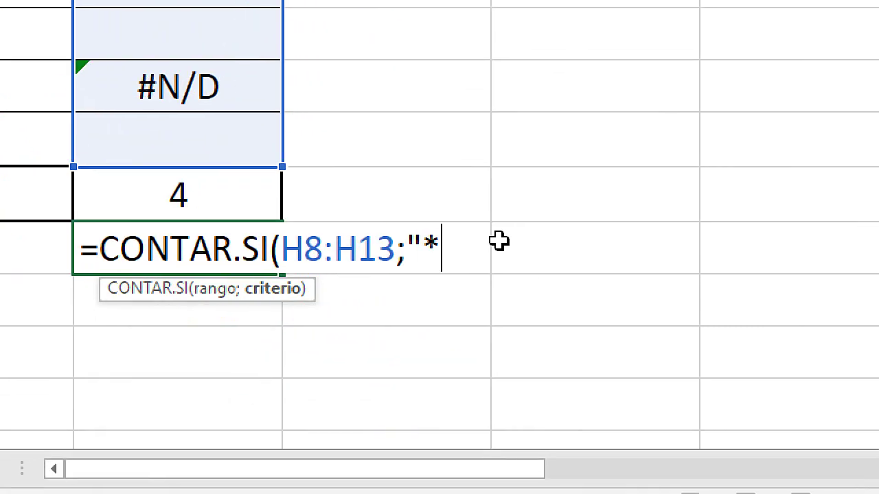
type("\")")
key("ctrl+Return")
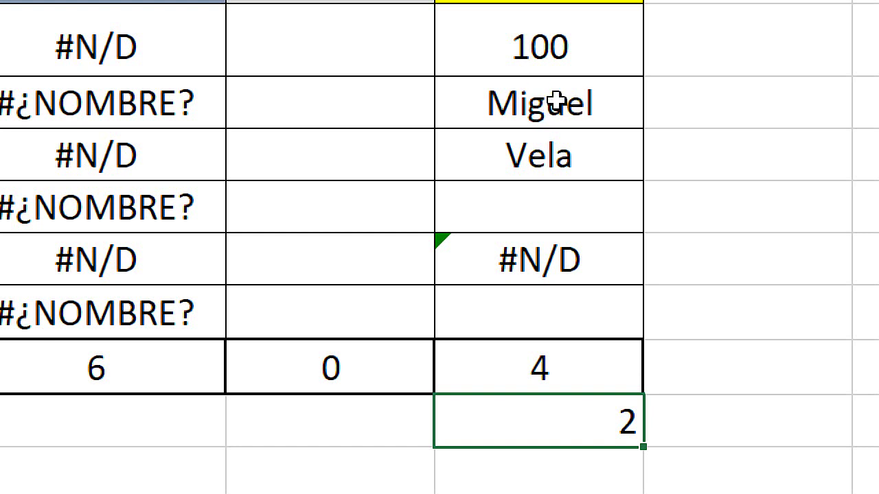
left_click(559, 103)
left_click(589, 157)
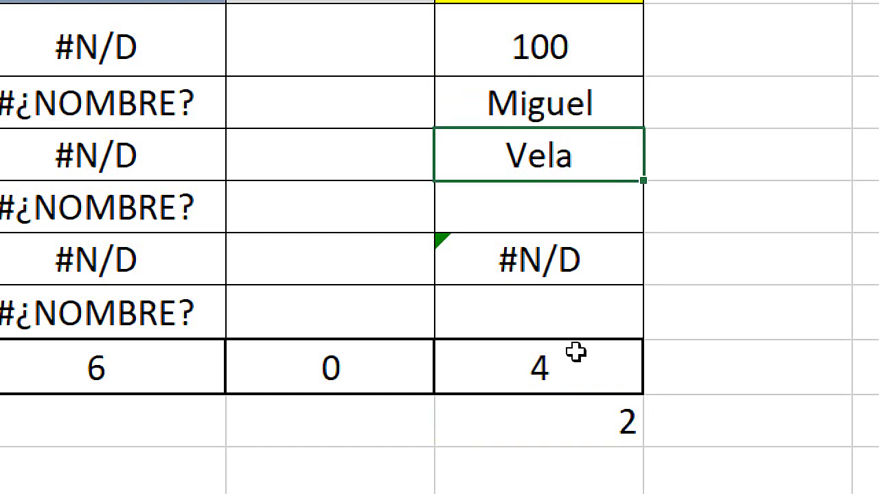
left_click(566, 359)
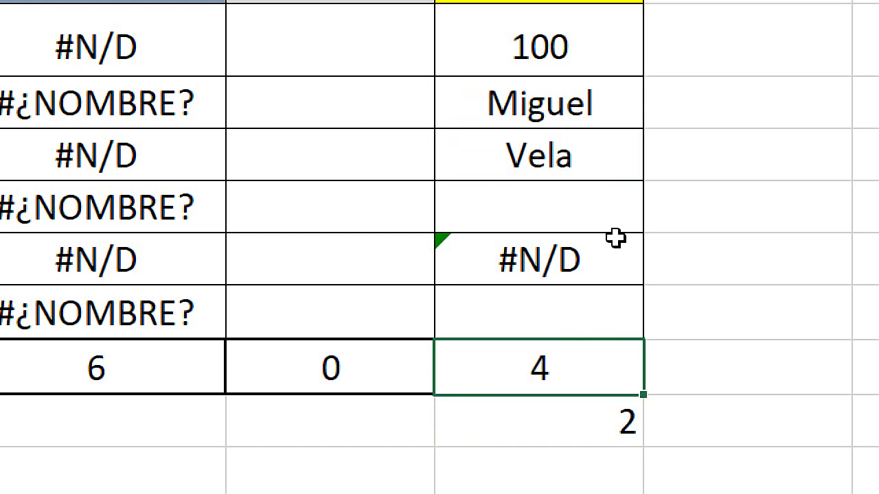
left_click(553, 255)
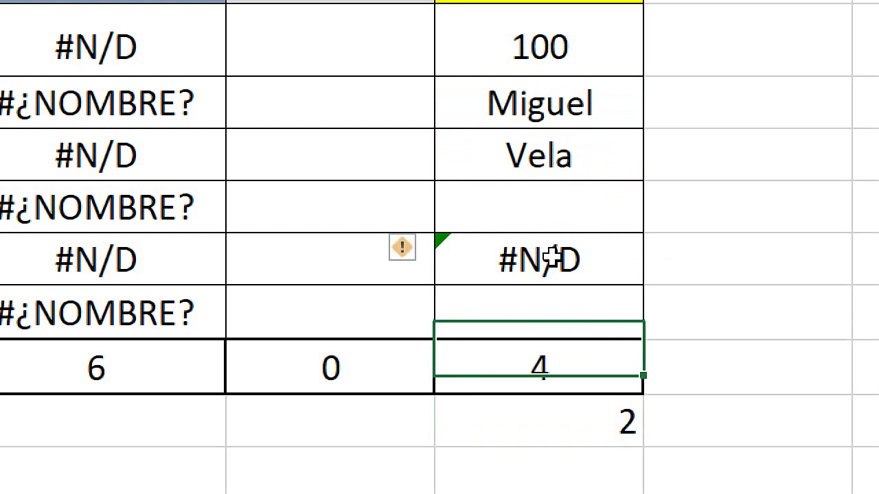
left_click(544, 158)
left_click(564, 62)
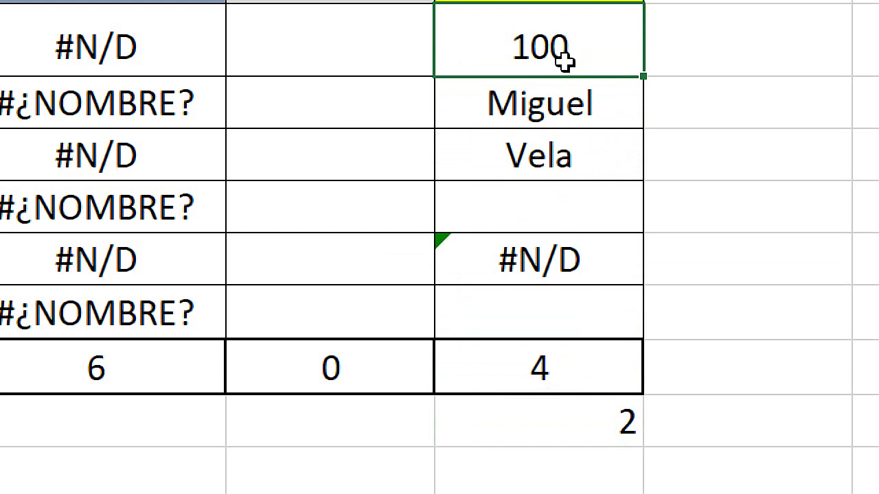